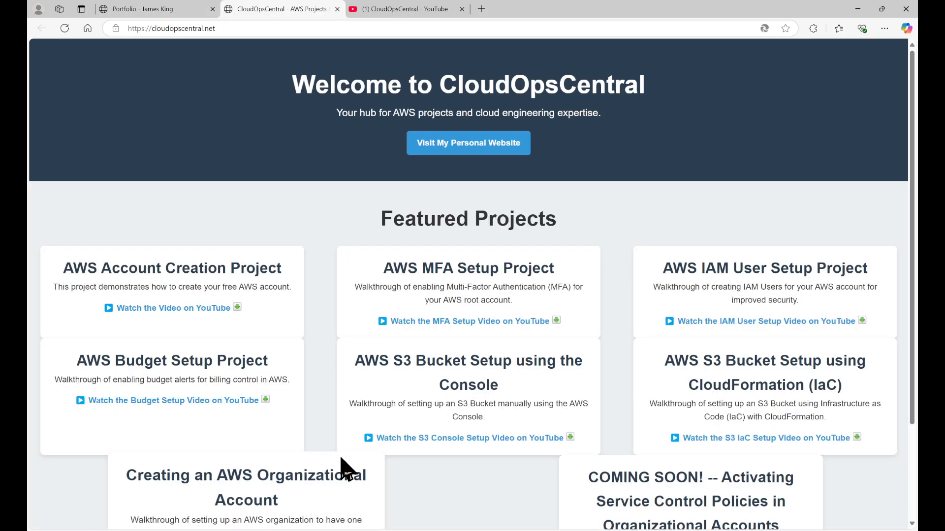
# View the CloudOpsCentral YouTube channel and switch to the IAC EC2 and Cloudwatch.yaml template in Visual Studio Code
pyautogui.click(413, 10)
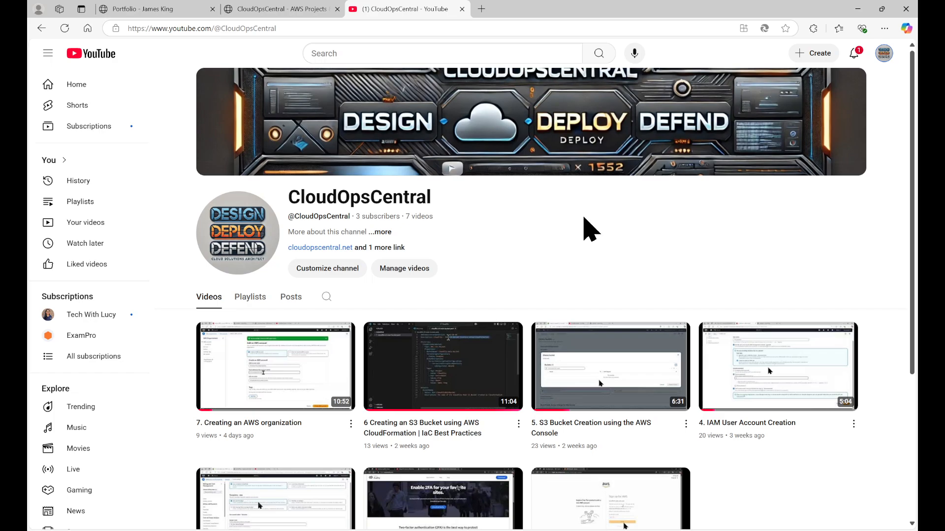
pyautogui.click(700, 530)
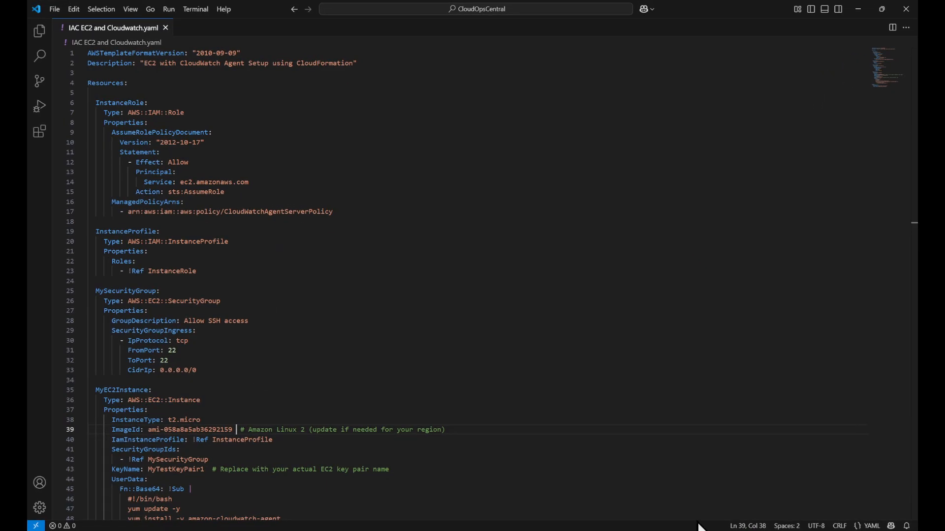
pyautogui.click(862, 20)
pyautogui.click(855, 15)
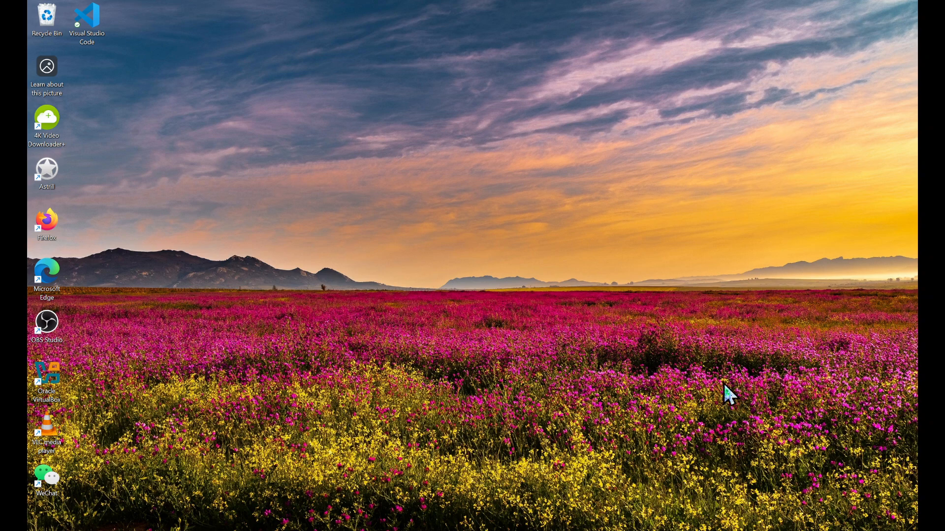
pyautogui.moveTo(708, 530)
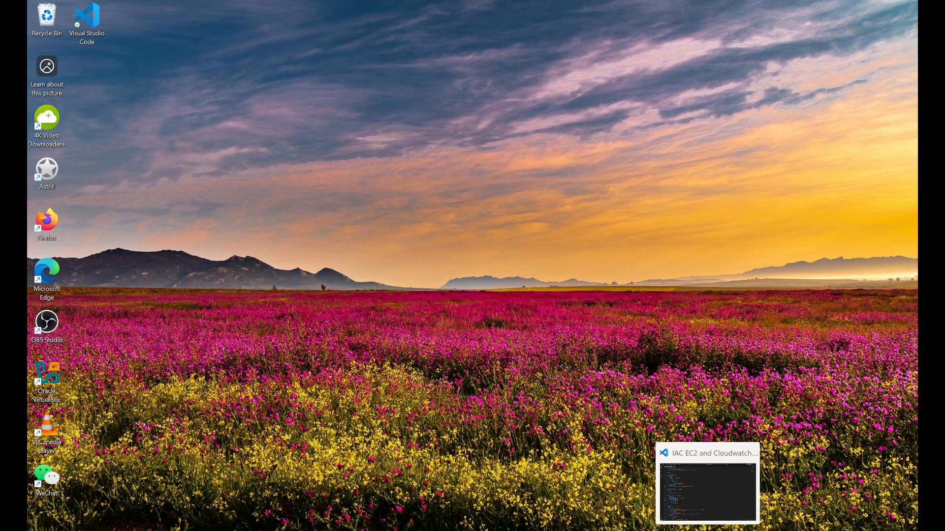
pyautogui.click(704, 507)
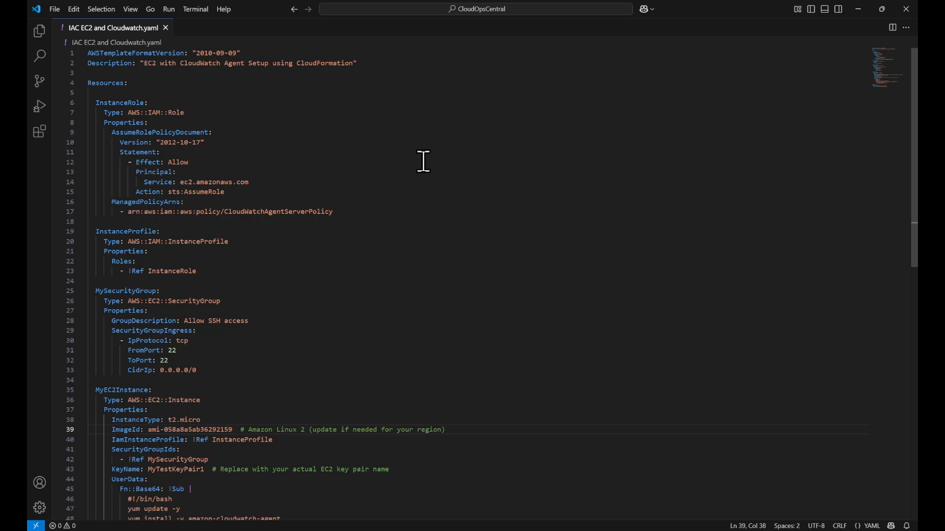
# Examine the template's resources, checking the instance type, image ID and key pair name under MyEC2Instance
pyautogui.scroll(-8, 423, 161)
pyautogui.scroll(7, 424, 161)
pyautogui.scroll(1, 424, 162)
pyautogui.scroll(-2, 418, 179)
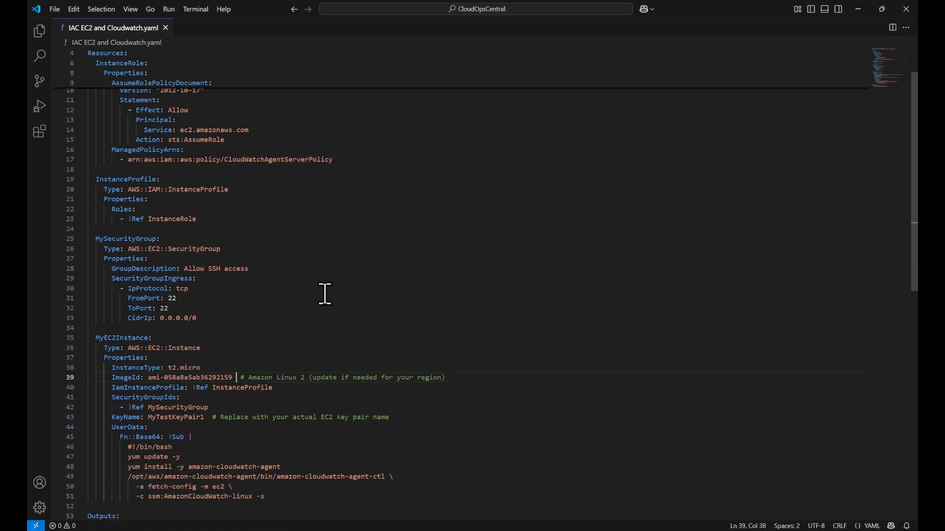
pyautogui.doubleClick(214, 378)
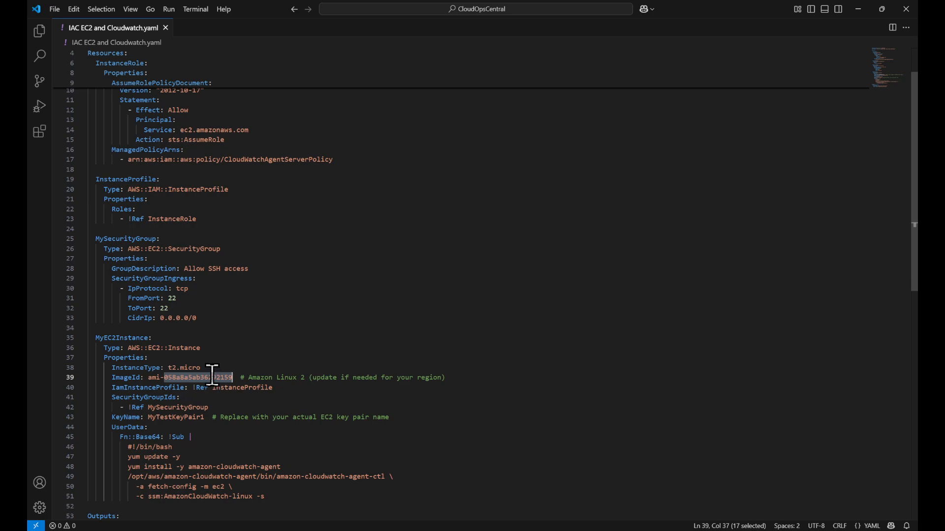
pyautogui.doubleClick(210, 369)
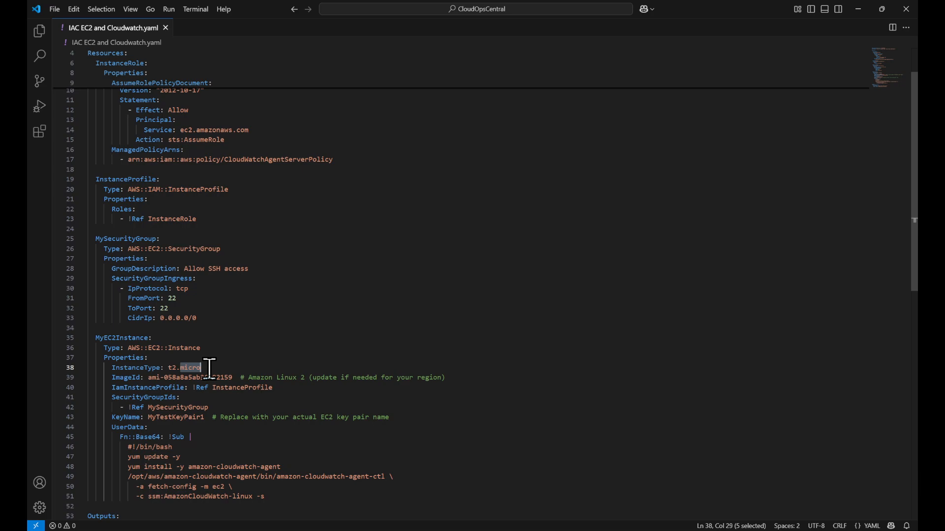
pyautogui.doubleClick(200, 418)
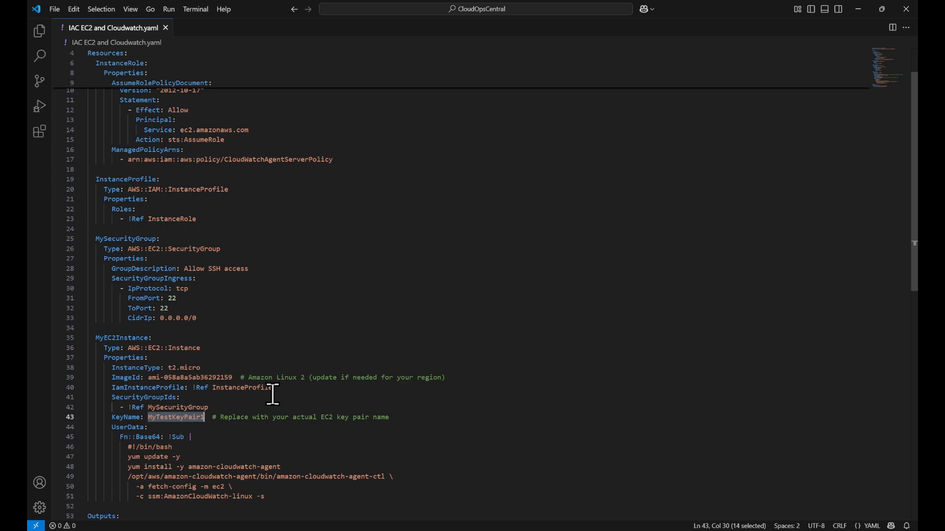
pyautogui.doubleClick(219, 378)
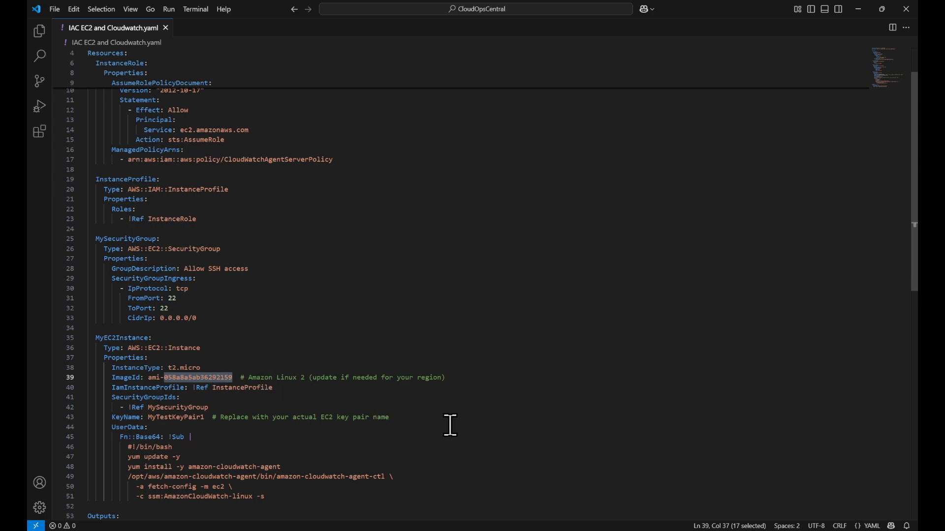
# Switch to the EC2 launch page in Firefox and copy the AMI ID of the 64-bit (x86) Amazon Linux 2023 AMI
pyautogui.click(561, 495)
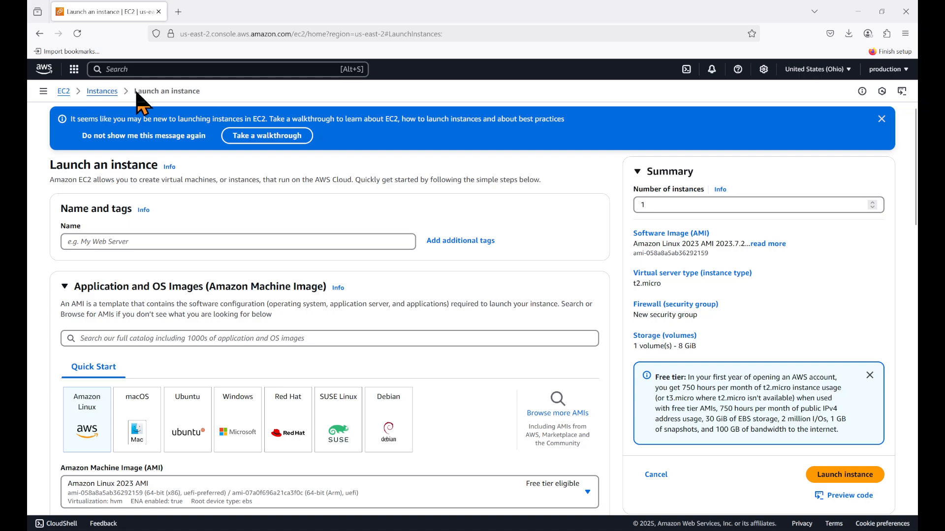
pyautogui.scroll(-5, 197, 212)
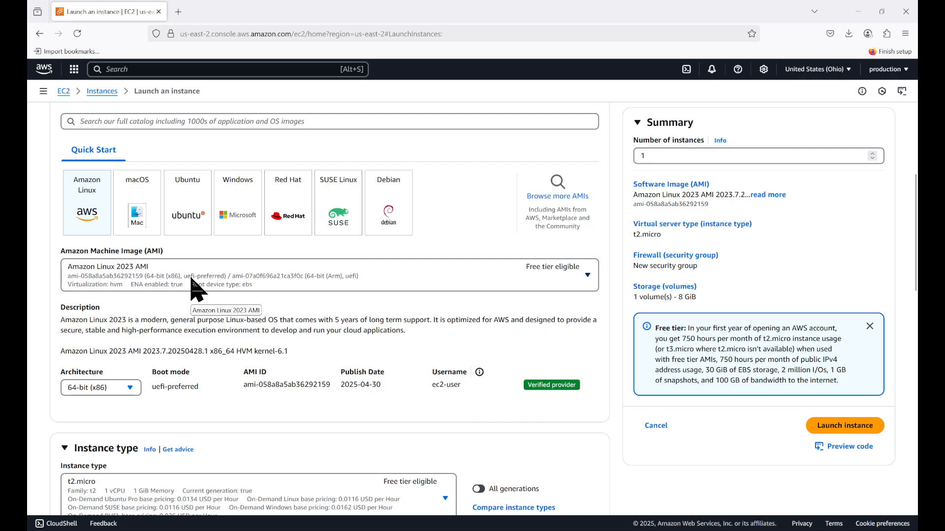
pyautogui.scroll(-3, 193, 286)
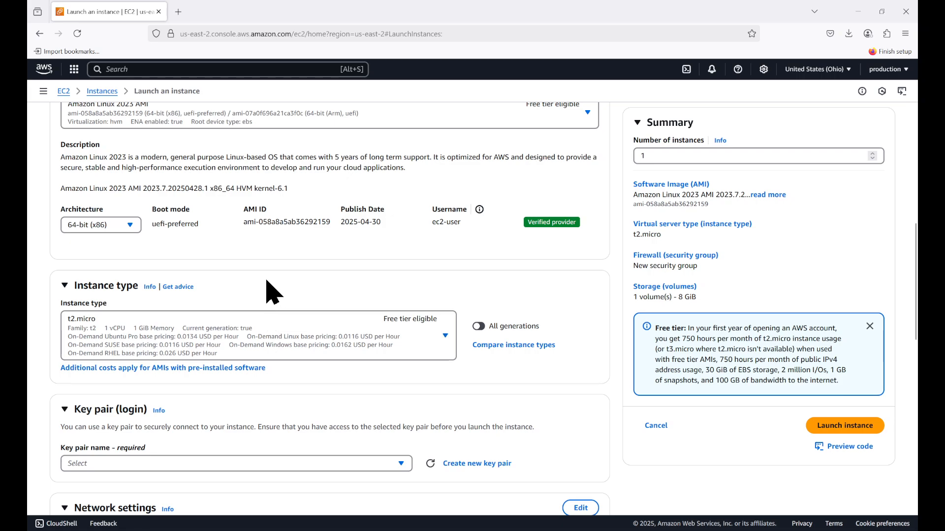
pyautogui.scroll(2, 268, 286)
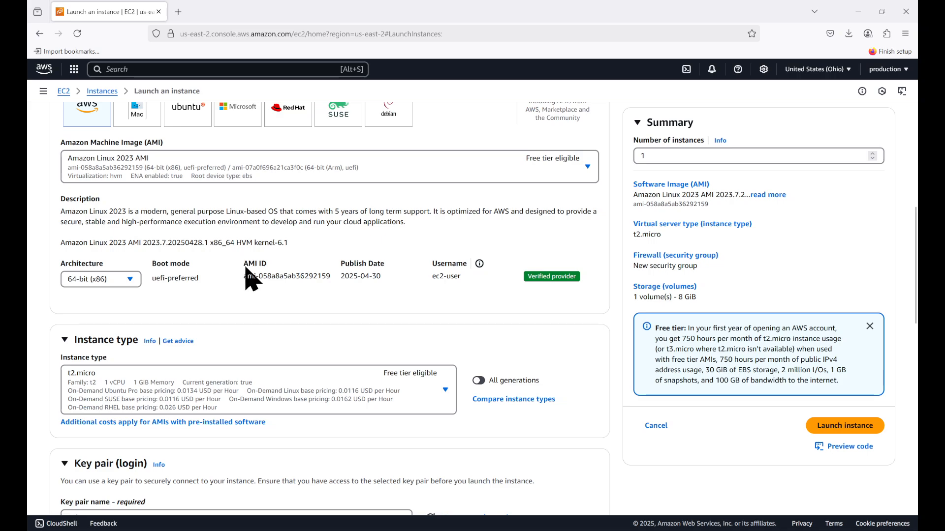
pyautogui.moveTo(244, 265); pyautogui.dragTo(340, 282)
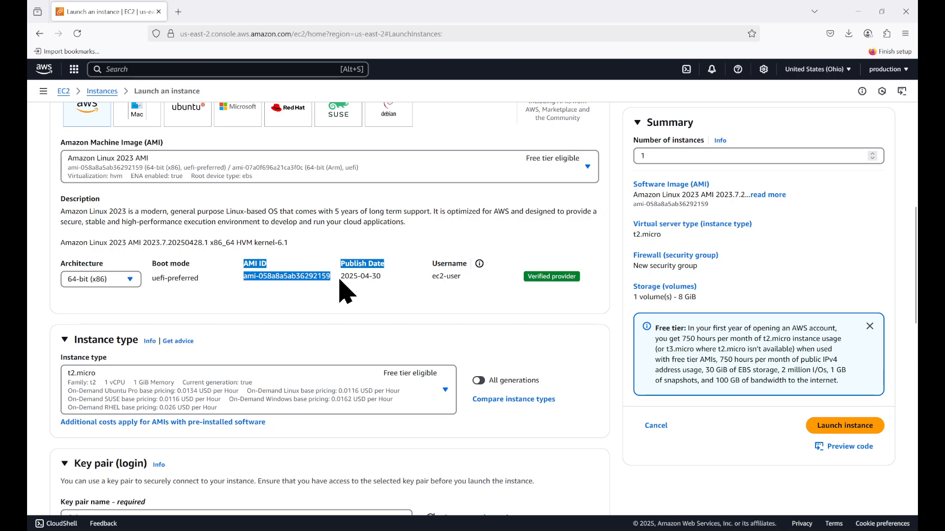
pyautogui.click(319, 297)
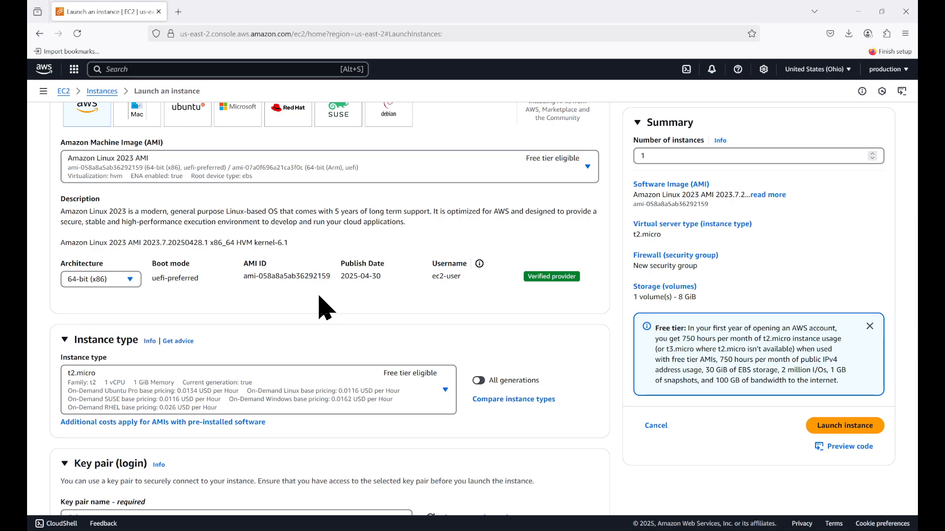
pyautogui.tripleClick(289, 277)
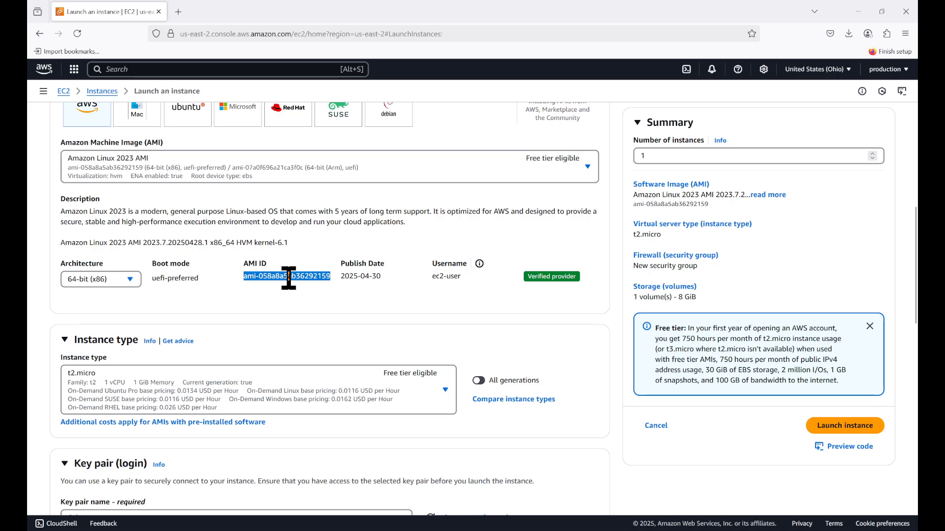
pyautogui.hotkey('ctrl', 'c')
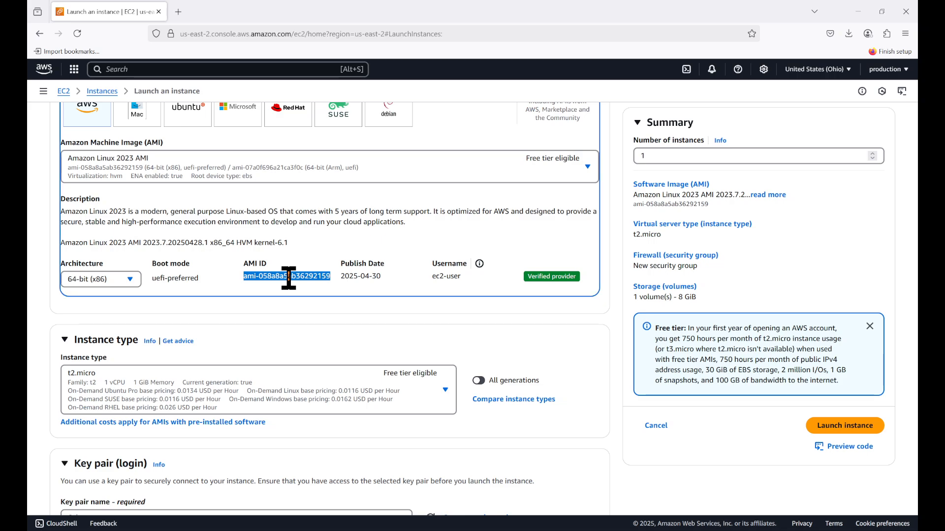
# Back in Visual Studio Code, replace MyEC2Instance's ImageId value with the copied ami-058a8a5ab36292159 and save the template
pyautogui.click(858, 11)
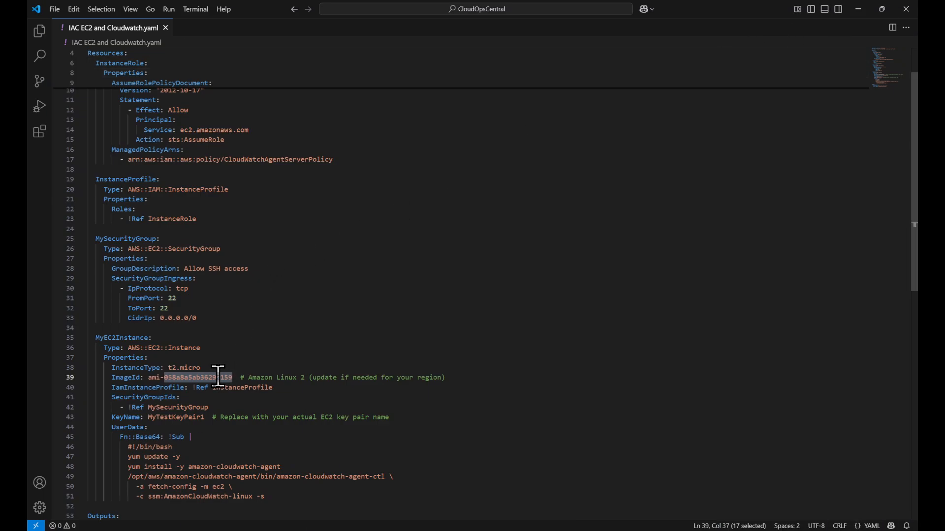
pyautogui.moveTo(236, 378); pyautogui.dragTo(150, 378)
pyautogui.hotkey('ctrl', 'v')
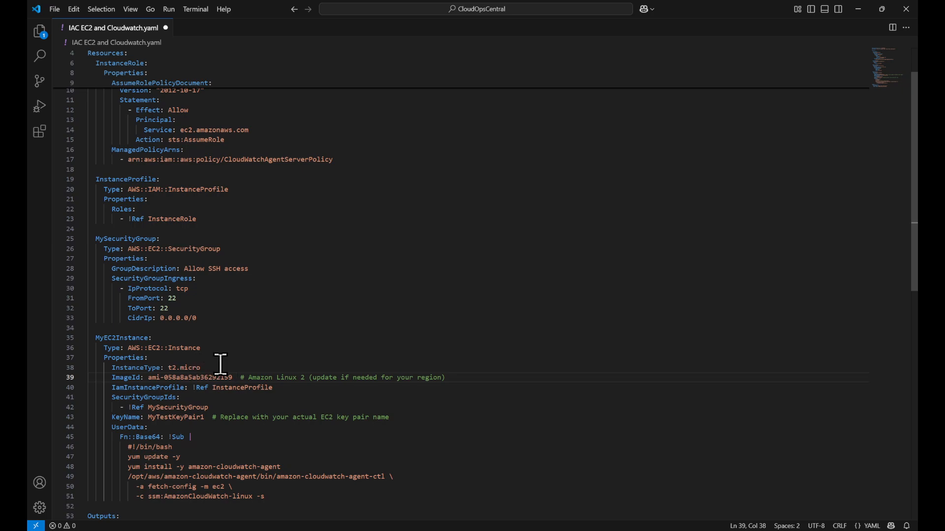
pyautogui.doubleClick(189, 349)
pyautogui.click(58, 9)
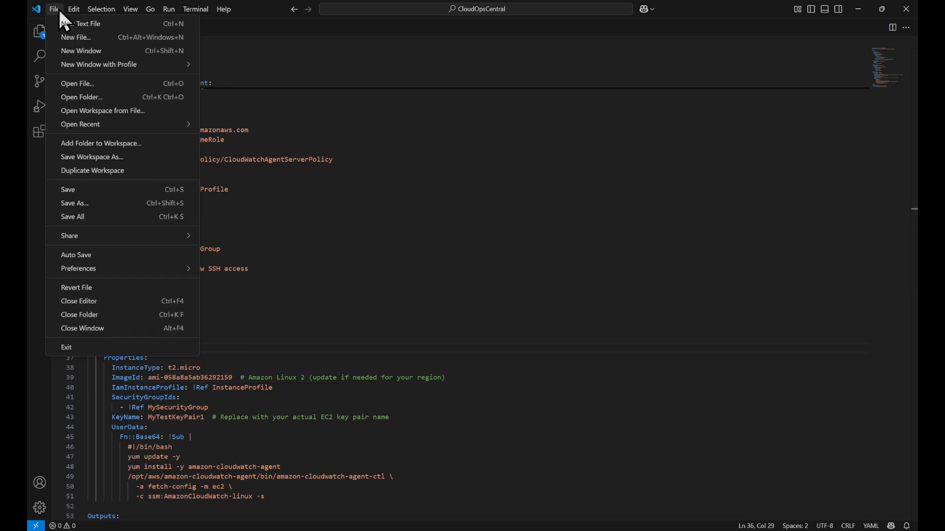
pyautogui.click(71, 188)
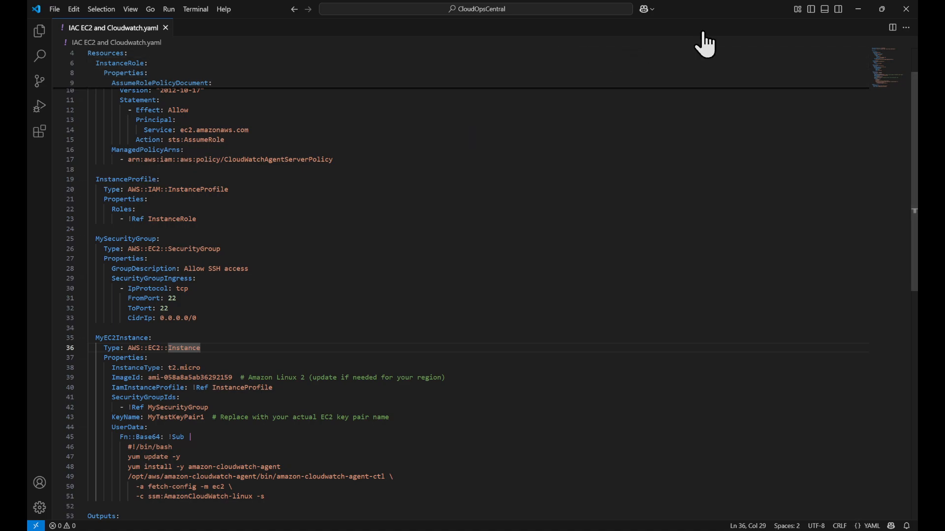
# Return to the AWS console in Firefox, search its services for "cloud for" and open CloudFormation
pyautogui.click(861, 15)
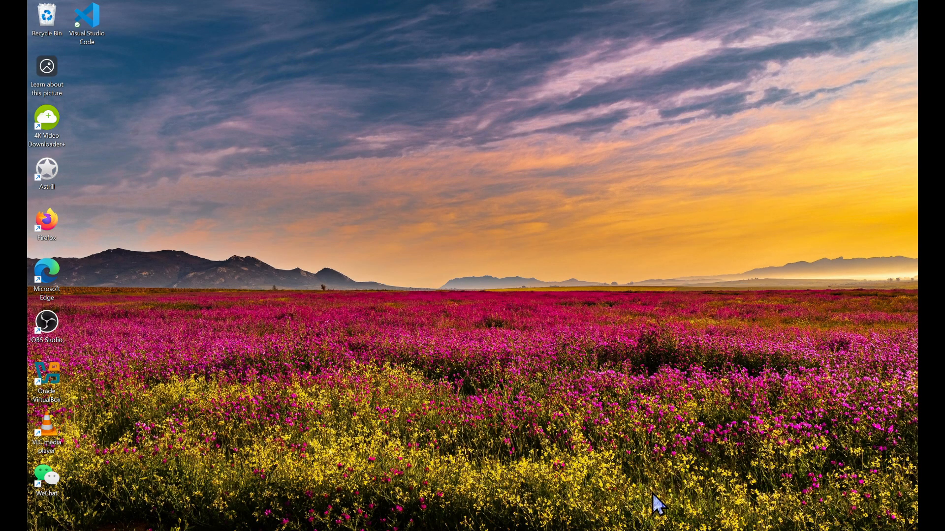
pyautogui.click(617, 530)
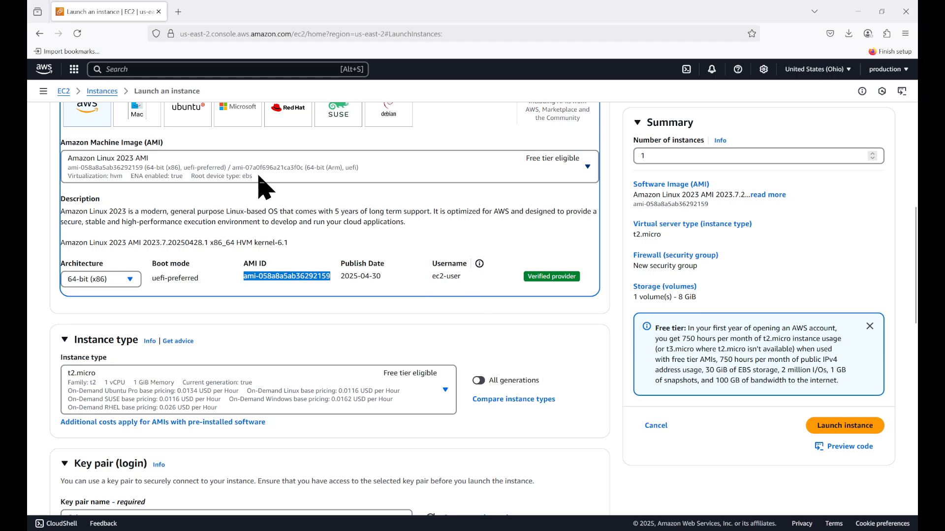
pyautogui.click(45, 74)
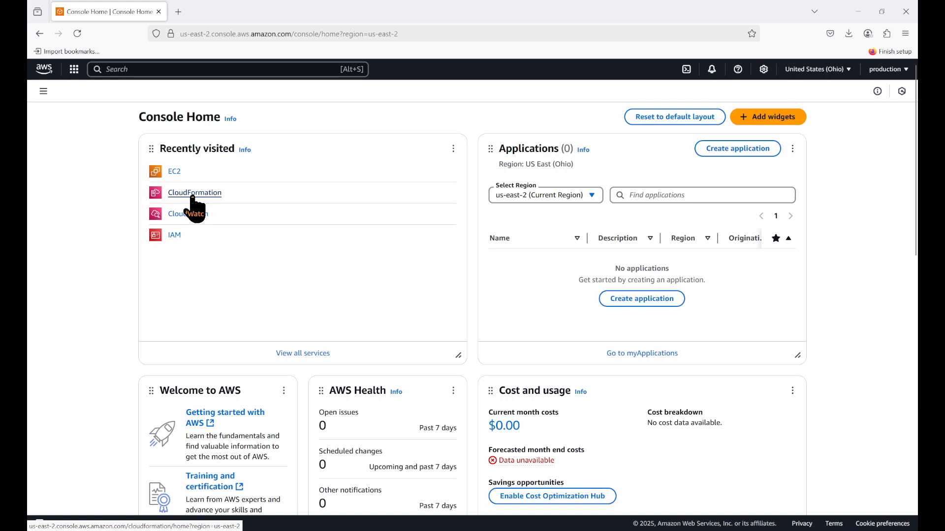
pyautogui.click(191, 71)
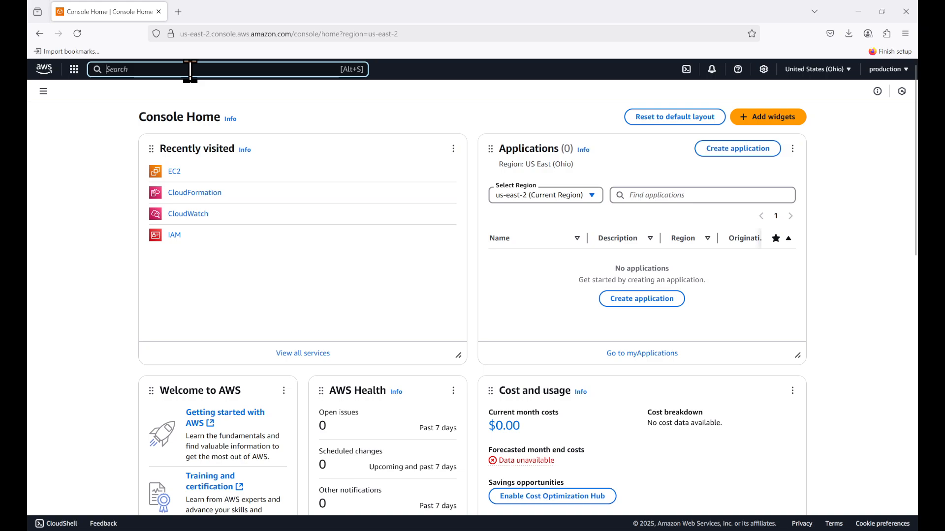
pyautogui.write('cloud WAN')
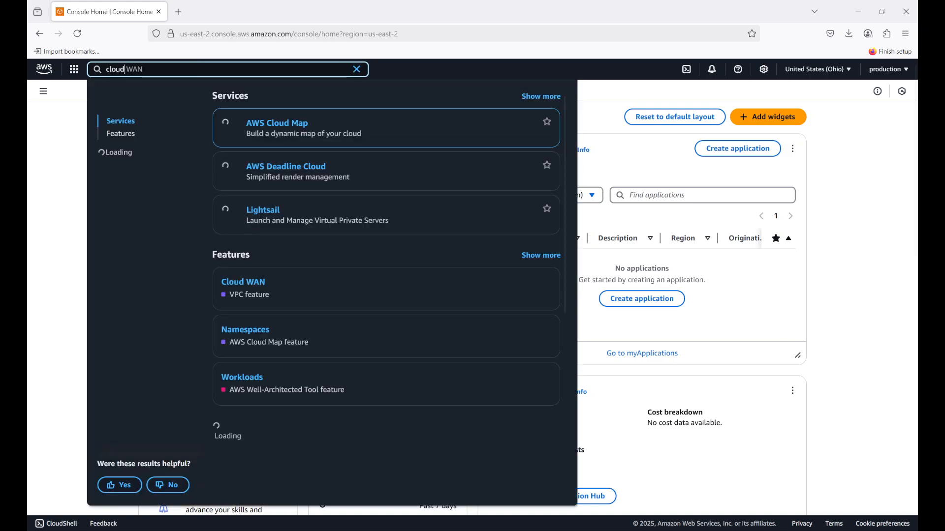
pyautogui.write(' for')
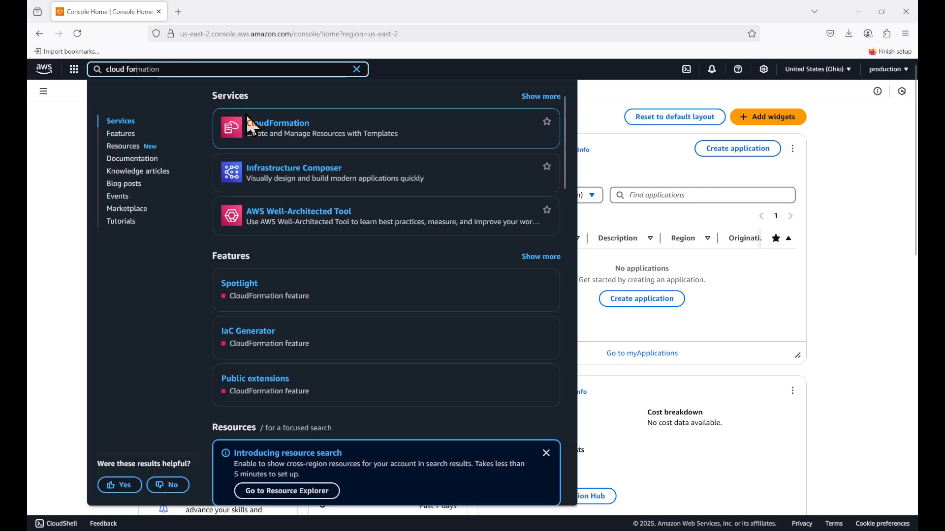
pyautogui.click(268, 127)
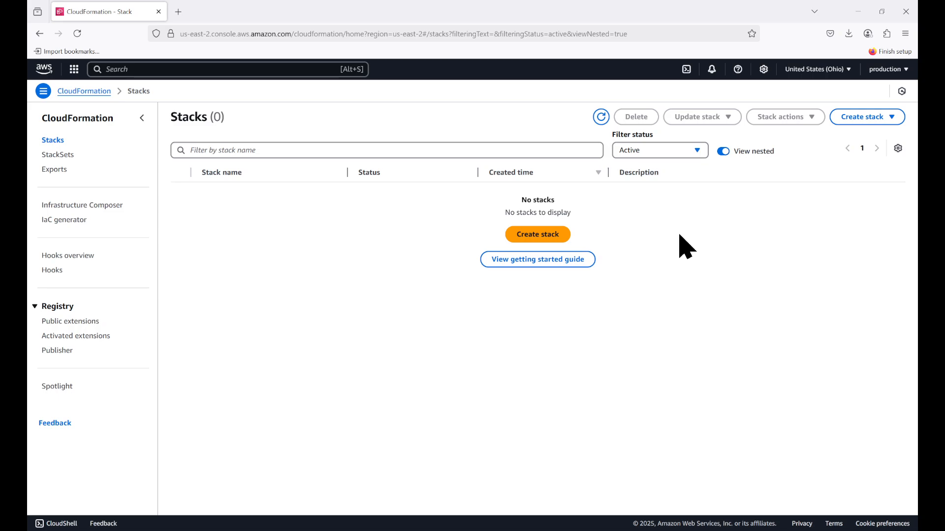
# Start a new stack from an existing template, upload IAC EC2 and Cloudwatch.yaml as its source and proceed to the stack details
pyautogui.click(545, 238)
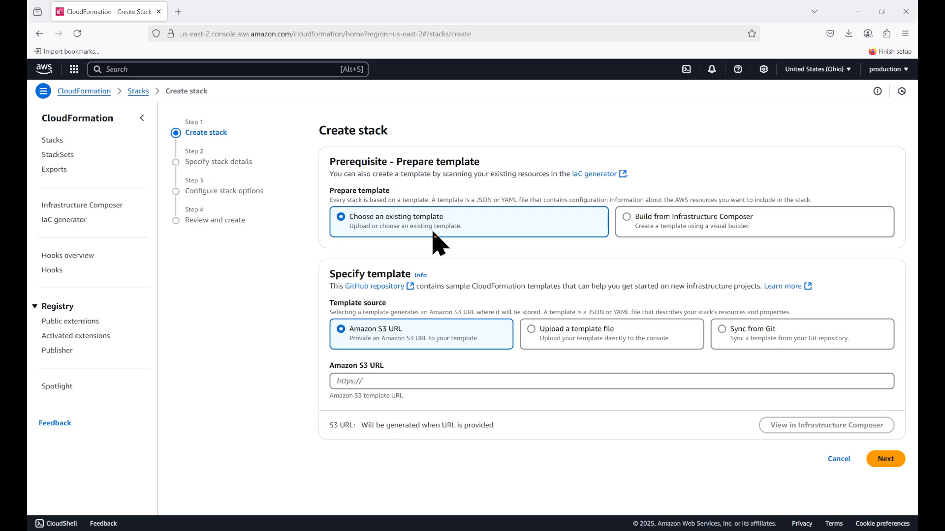
pyautogui.click(530, 329)
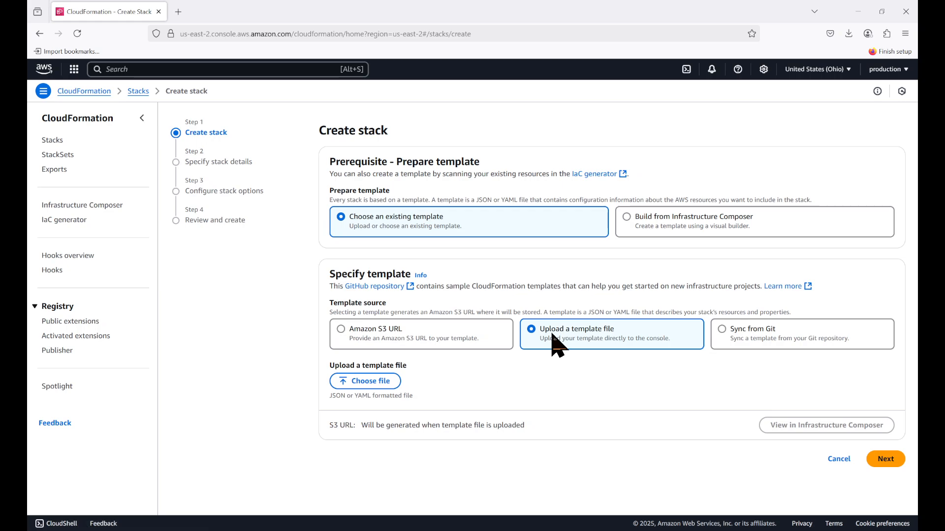
pyautogui.click(380, 391)
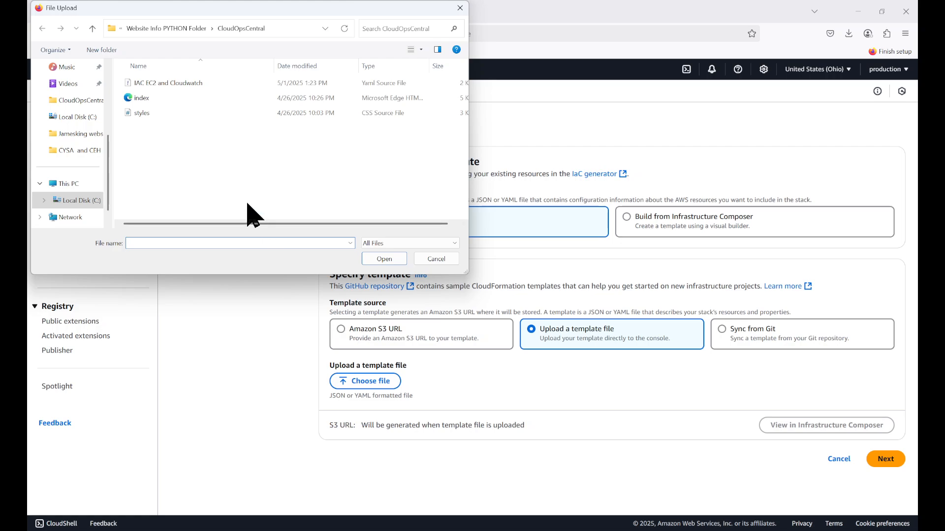
pyautogui.click(178, 85)
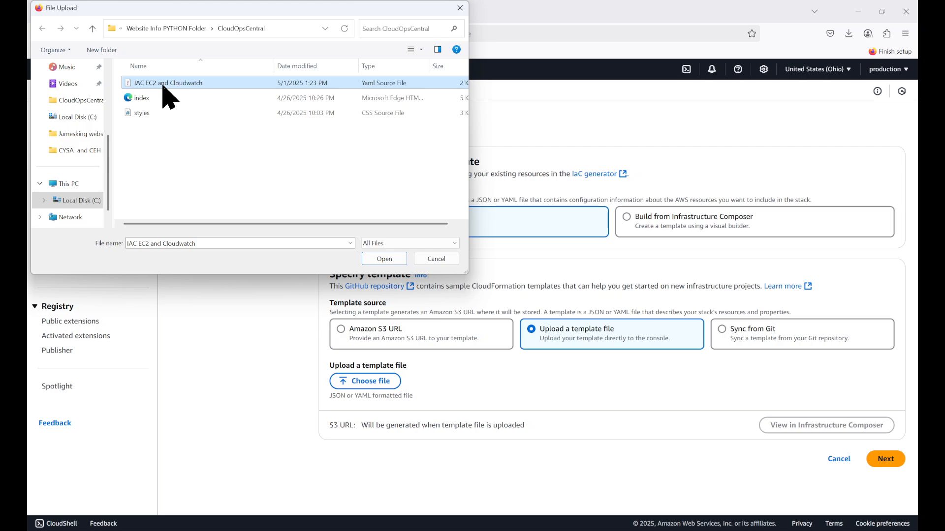
pyautogui.click(389, 263)
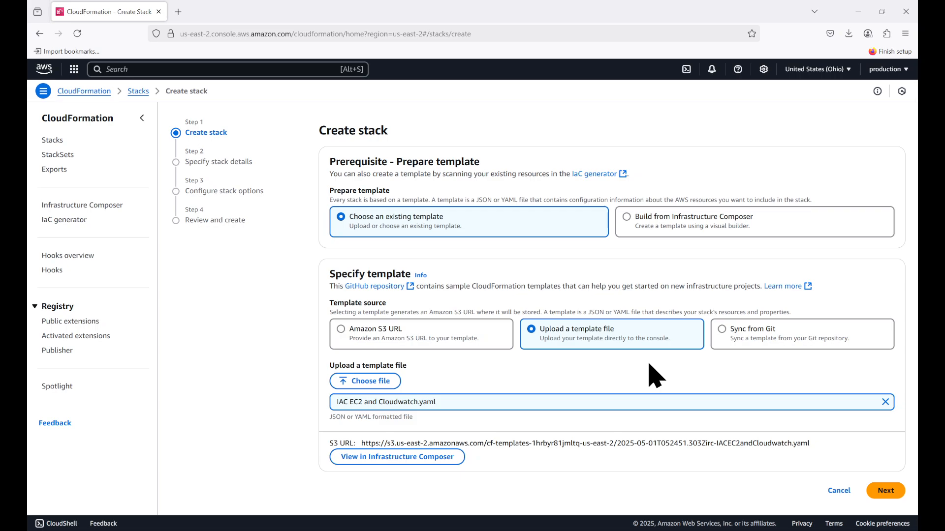
pyautogui.click(884, 491)
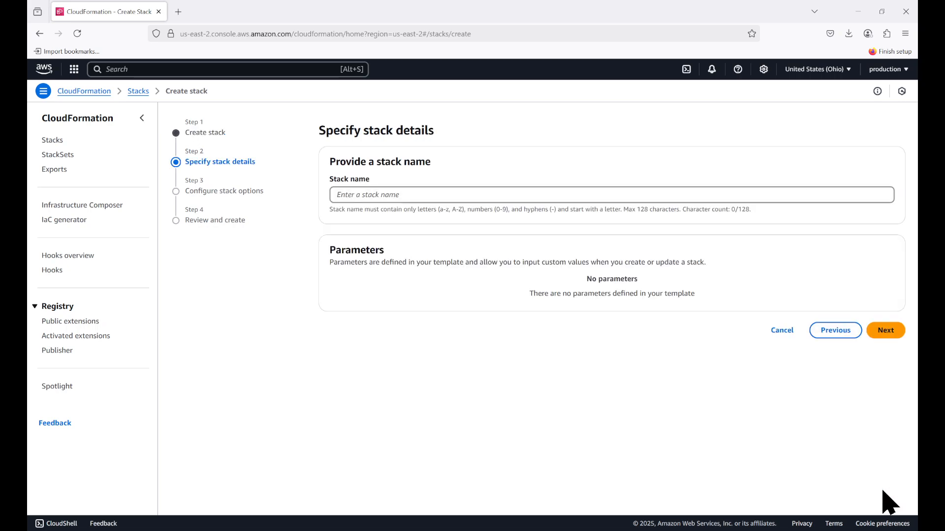
# Name the stack ec2-with-cloudwatch and proceed to the stack options
pyautogui.click(442, 195)
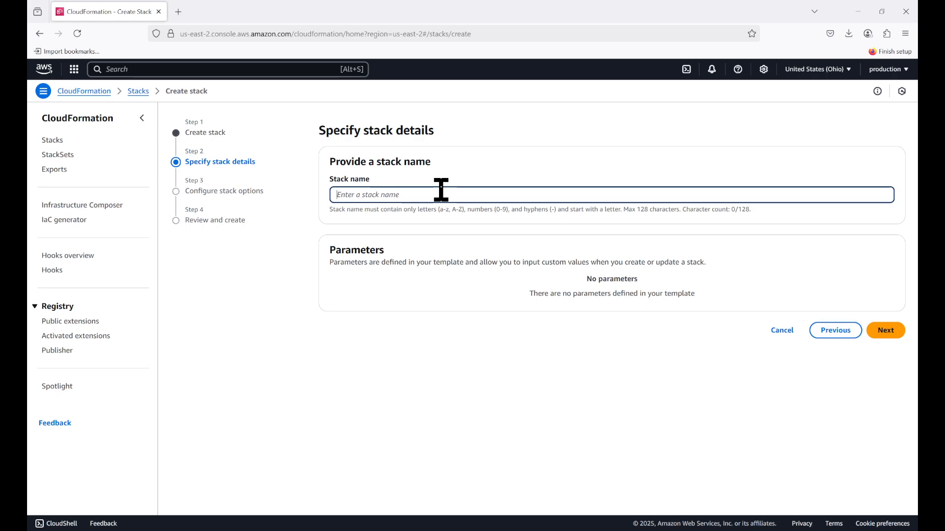
pyautogui.write('ec2-withp')
pyautogui.press('BackSpace')
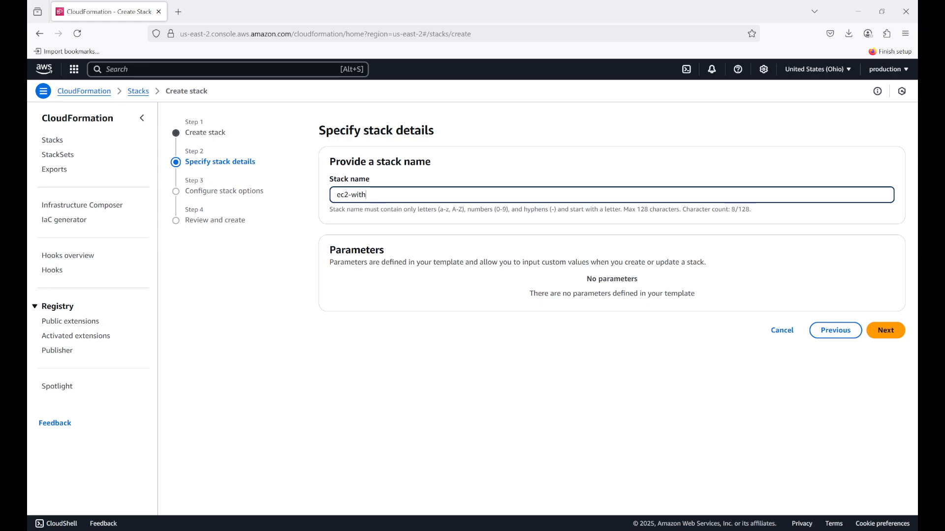
pyautogui.write('-cloudw')
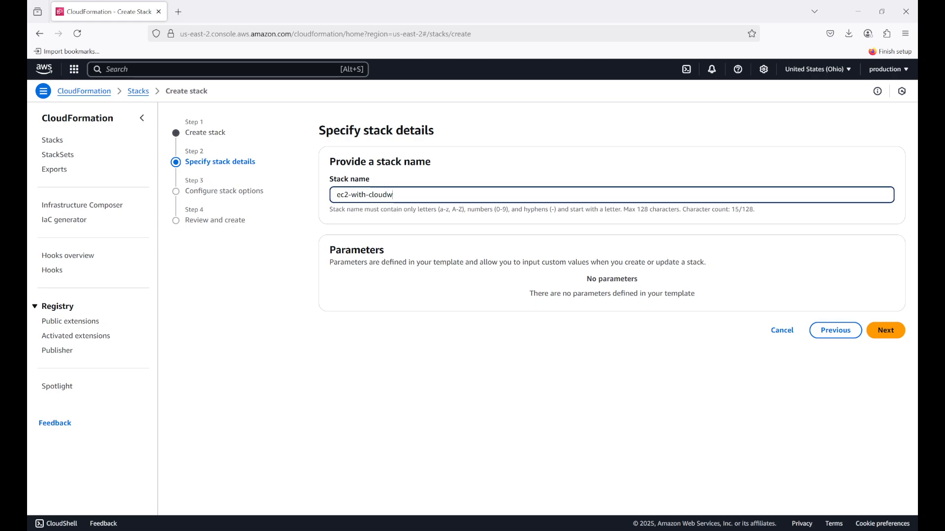
pyautogui.write('atch')
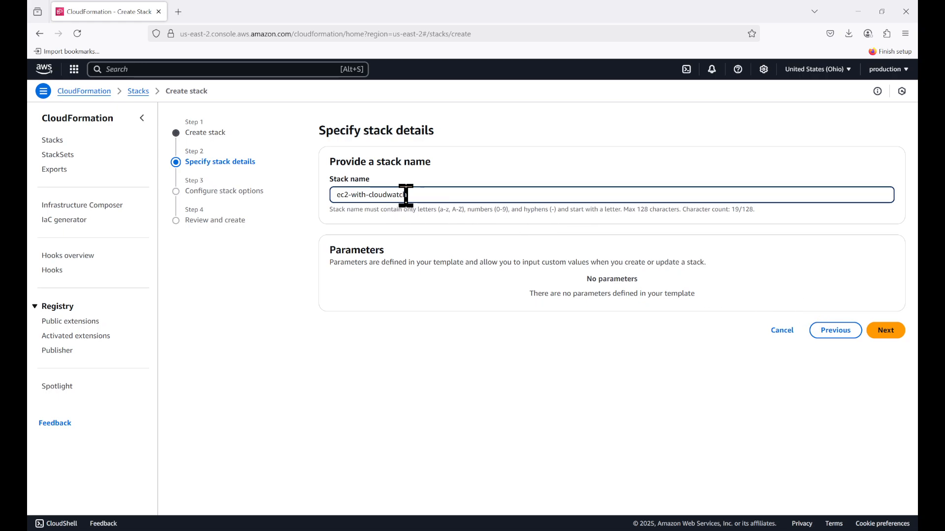
pyautogui.click(883, 333)
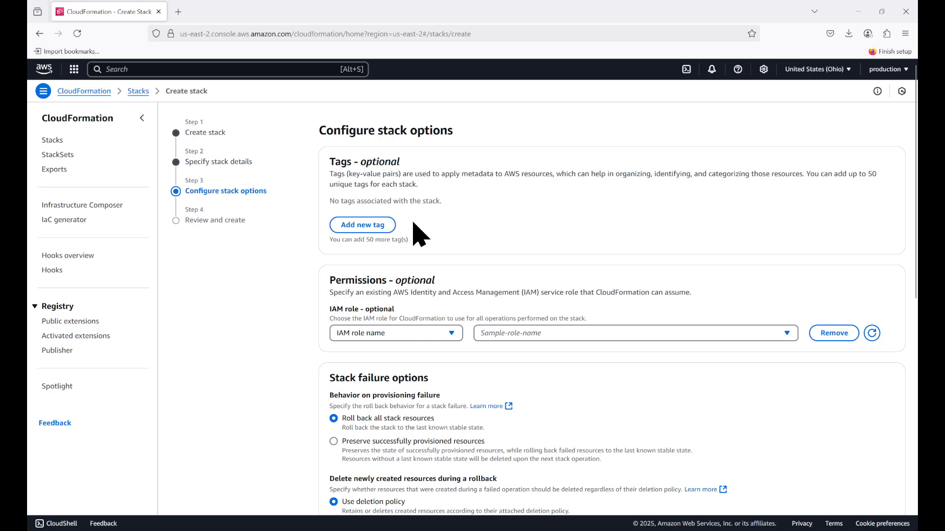
# Keep the default stack options, acknowledge that AWS CloudFormation might create IAM resources, and proceed to the review
pyautogui.scroll(-3, 417, 216)
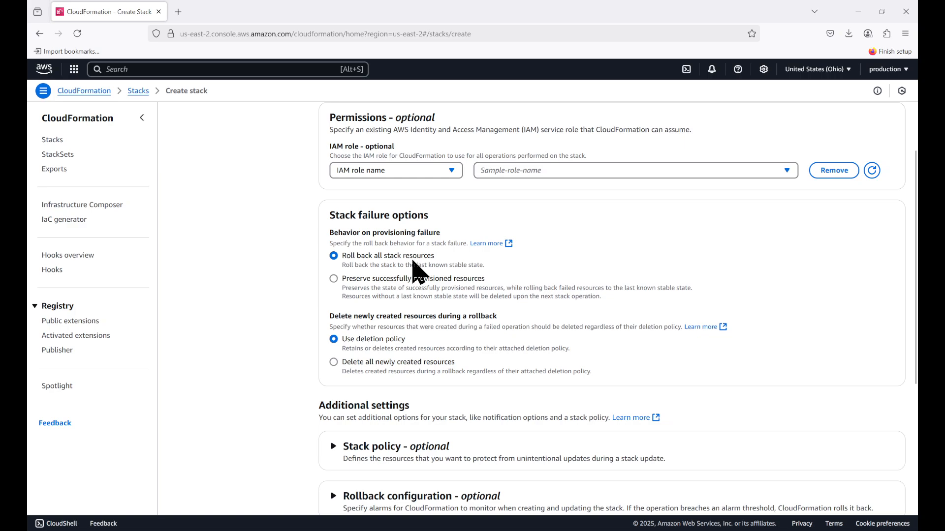
pyautogui.scroll(-1, 416, 272)
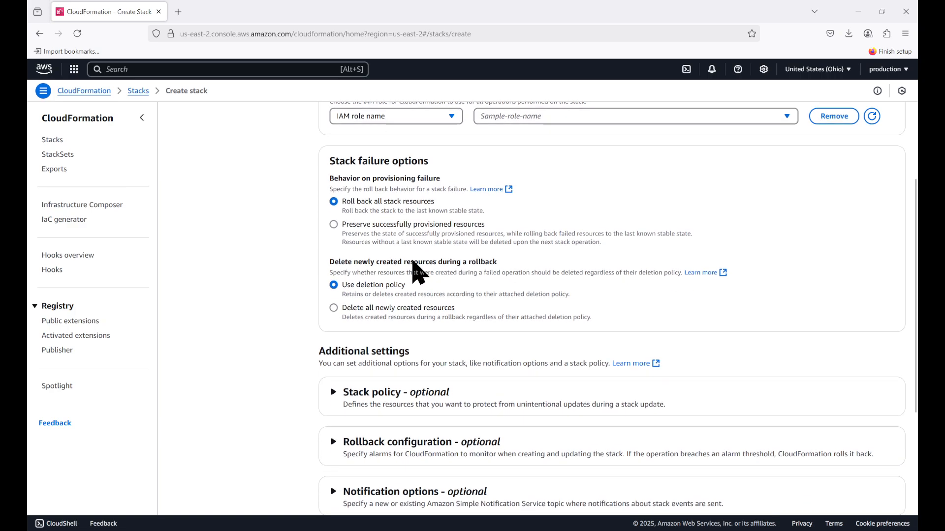
pyautogui.scroll(-4, 416, 272)
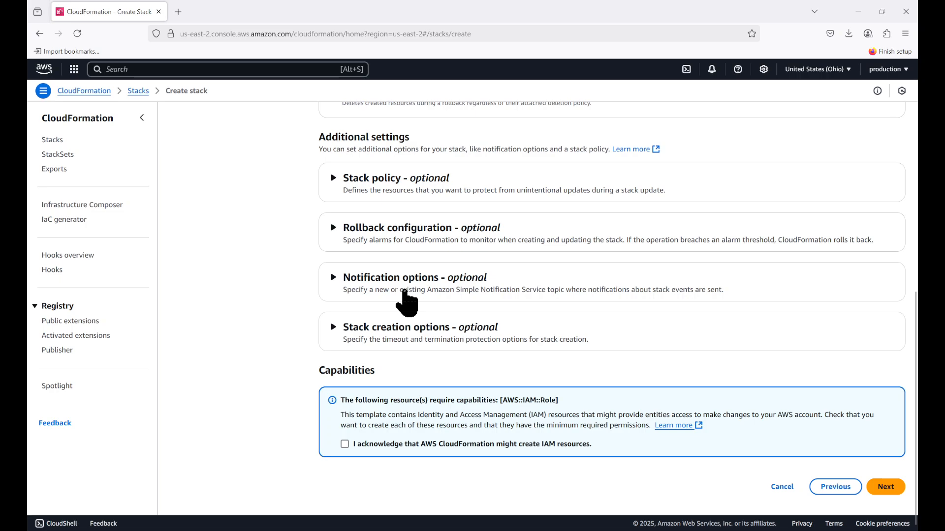
pyautogui.click(403, 282)
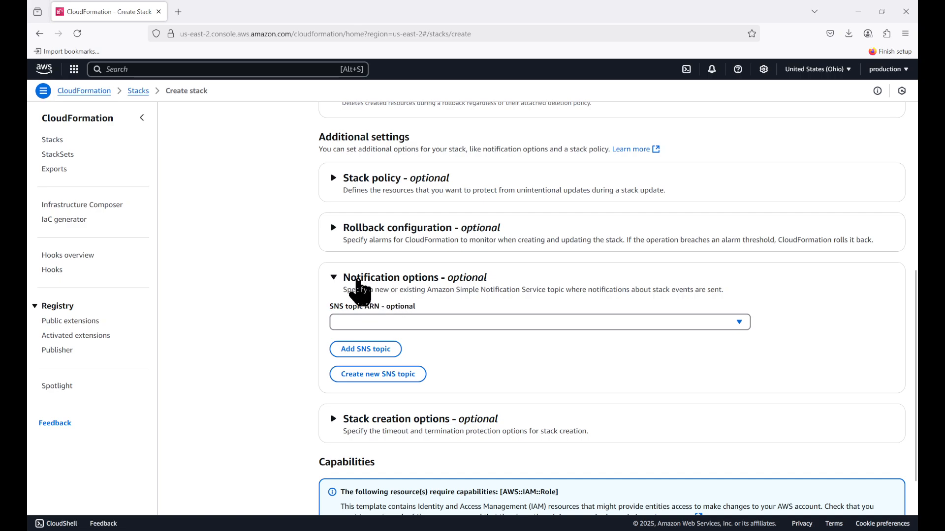
pyautogui.click(360, 291)
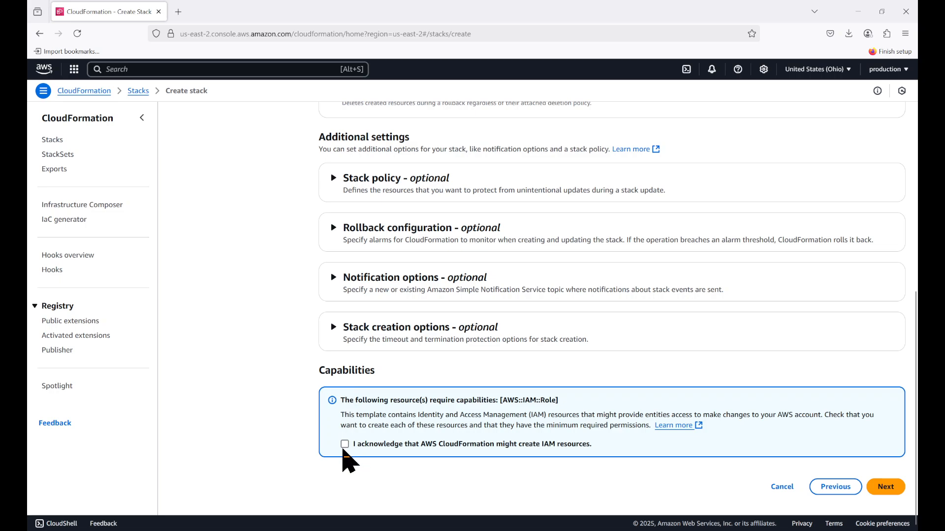
pyautogui.click(344, 445)
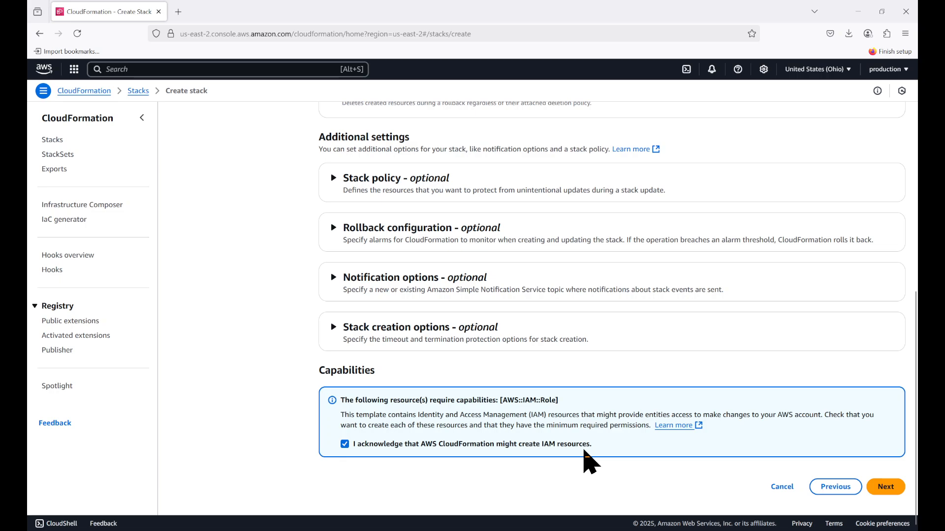
pyautogui.click(887, 487)
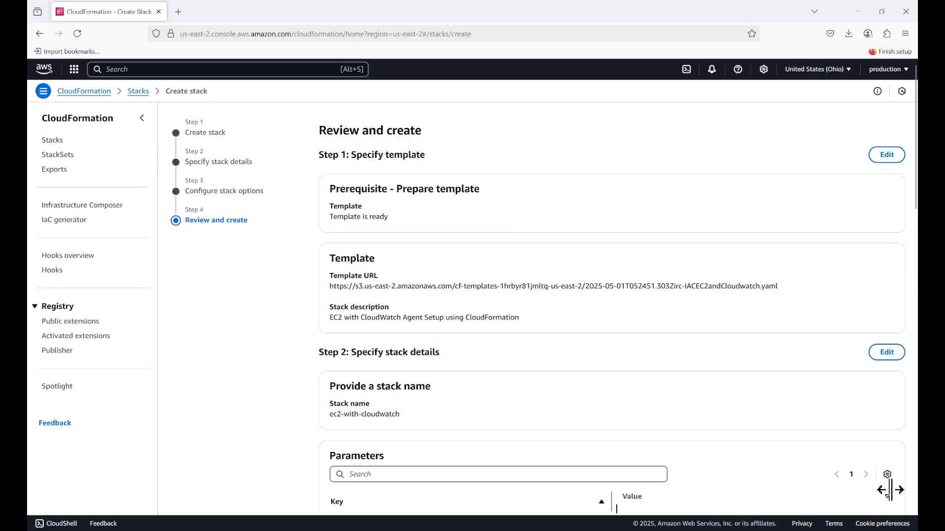
# Review the template, stack details and configured options, and submit the ec2-with-cloudwatch stack for creation
pyautogui.scroll(-2, 631, 289)
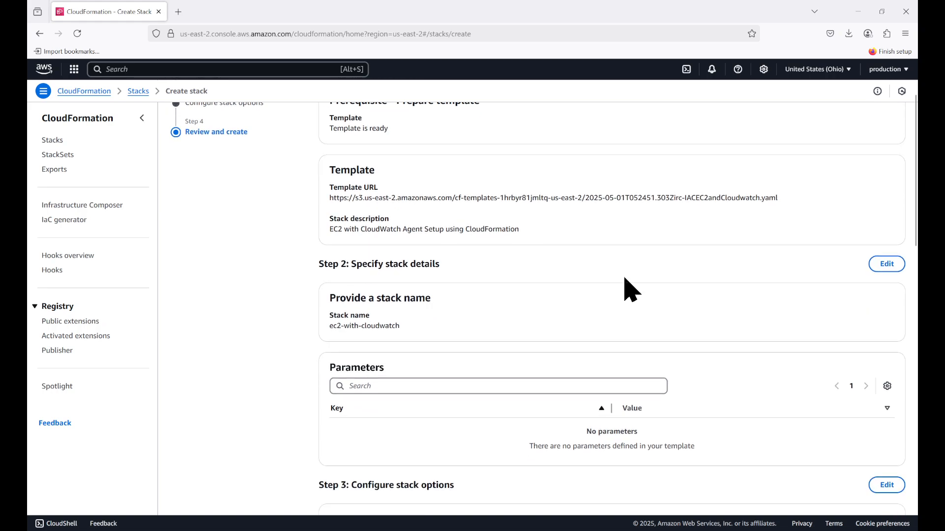
pyautogui.scroll(-5, 631, 289)
pyautogui.scroll(-2, 631, 289)
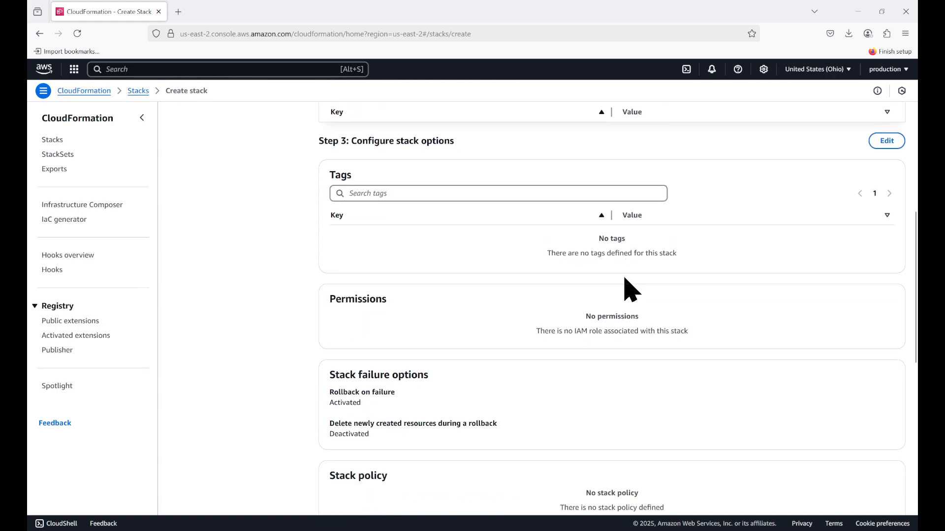
pyautogui.scroll(-10, 631, 289)
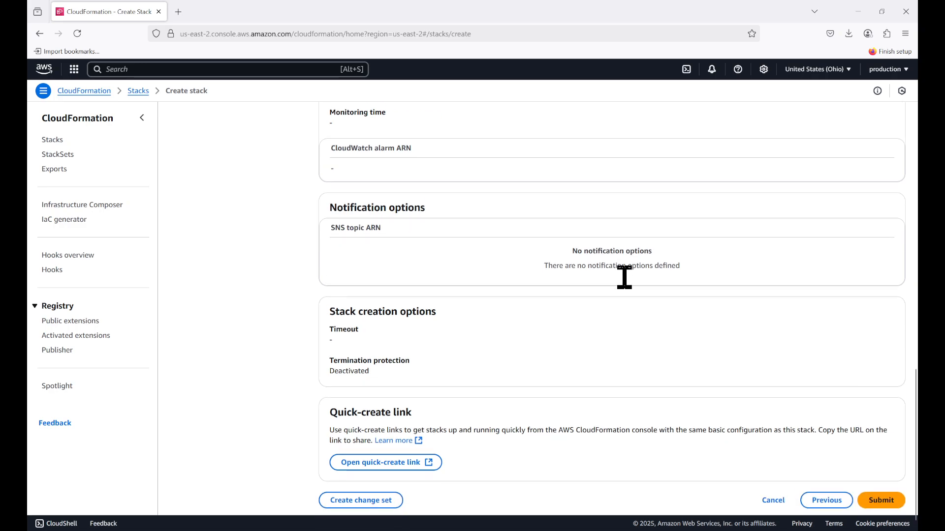
pyautogui.scroll(-1, 625, 277)
pyautogui.click(884, 487)
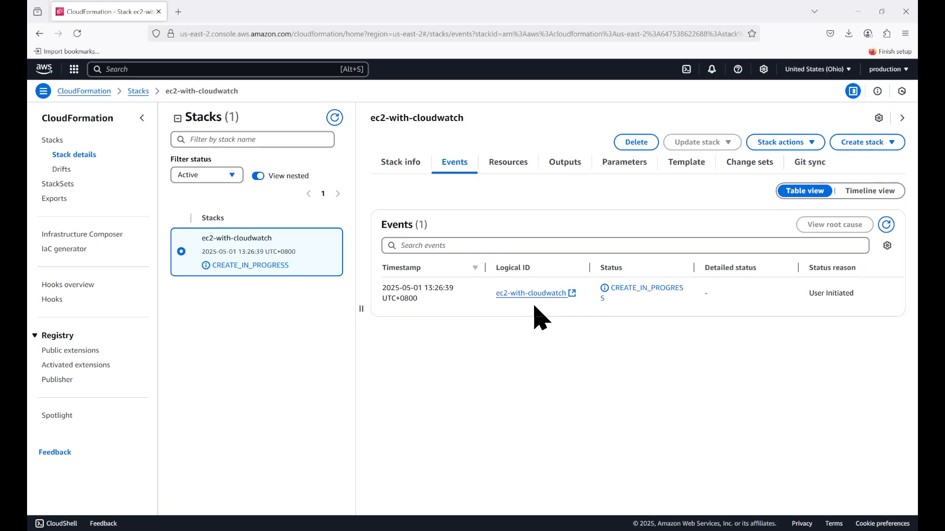
# Monitor the ec2-with-cloudwatch stack's creation by refreshing its events and the stack list and checking each resource's status
pyautogui.click(334, 120)
pyautogui.click(334, 119)
pyautogui.click(886, 225)
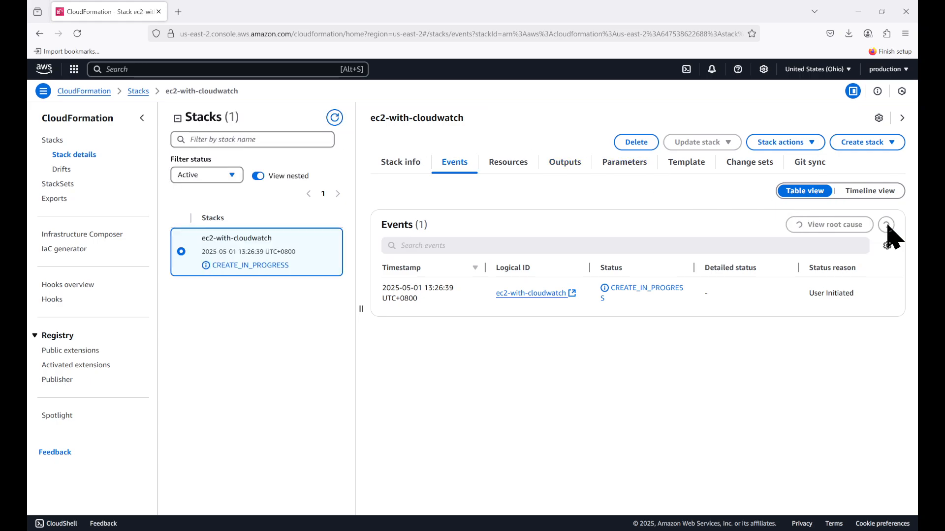
pyautogui.scroll(-1, 738, 287)
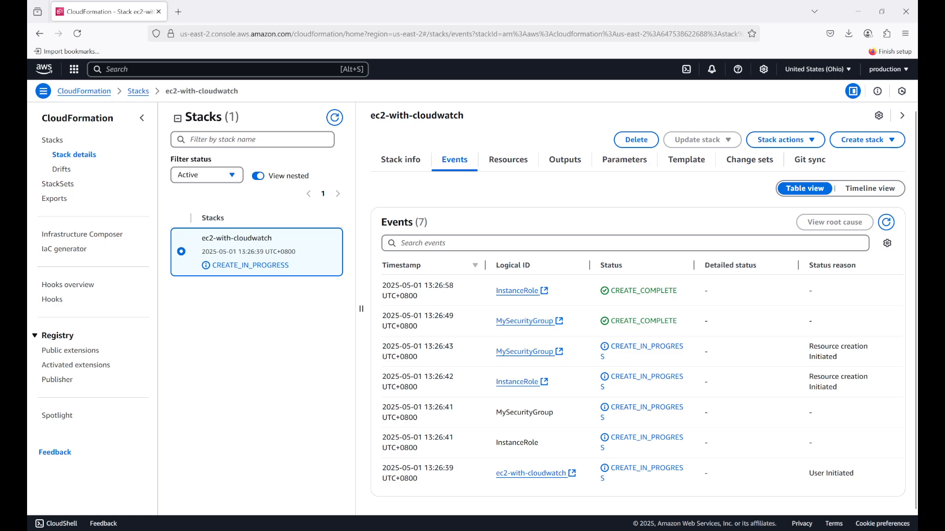
pyautogui.scroll(-2, 638, 310)
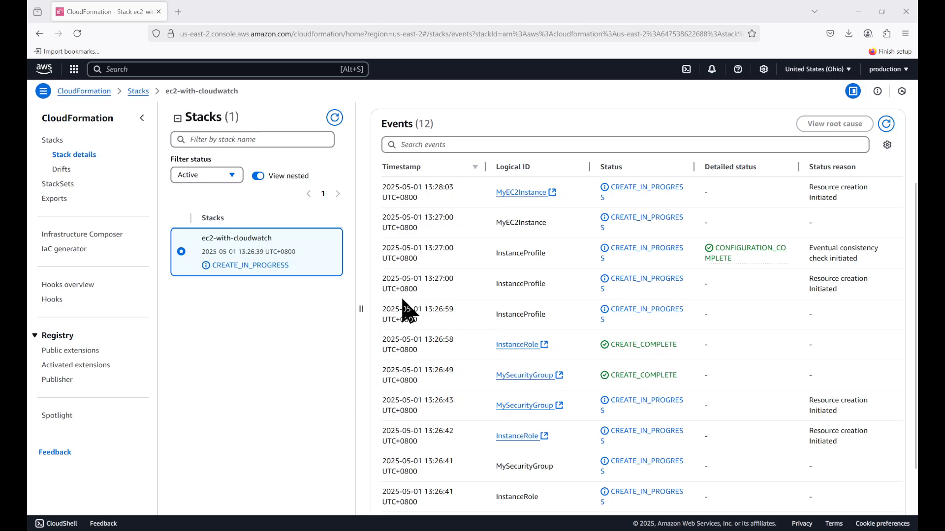
pyautogui.scroll(2, 565, 285)
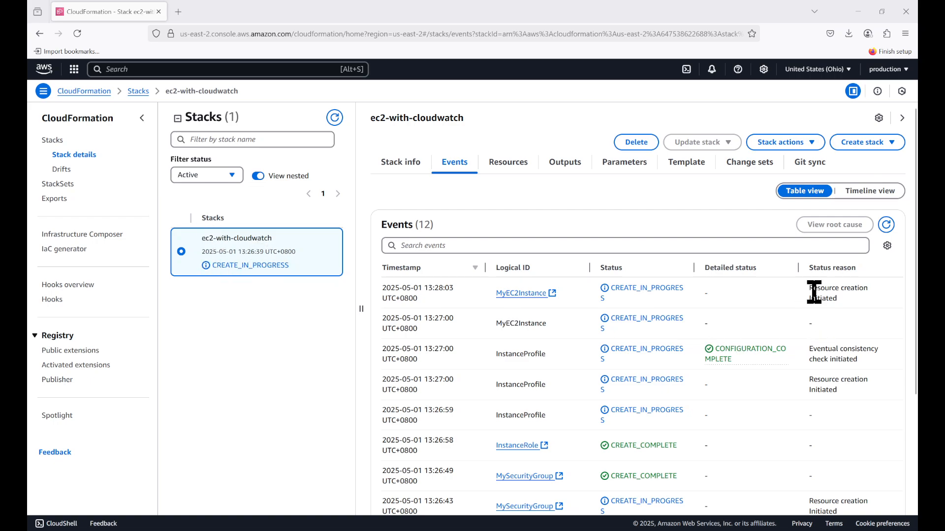
pyautogui.scroll(-1, 817, 291)
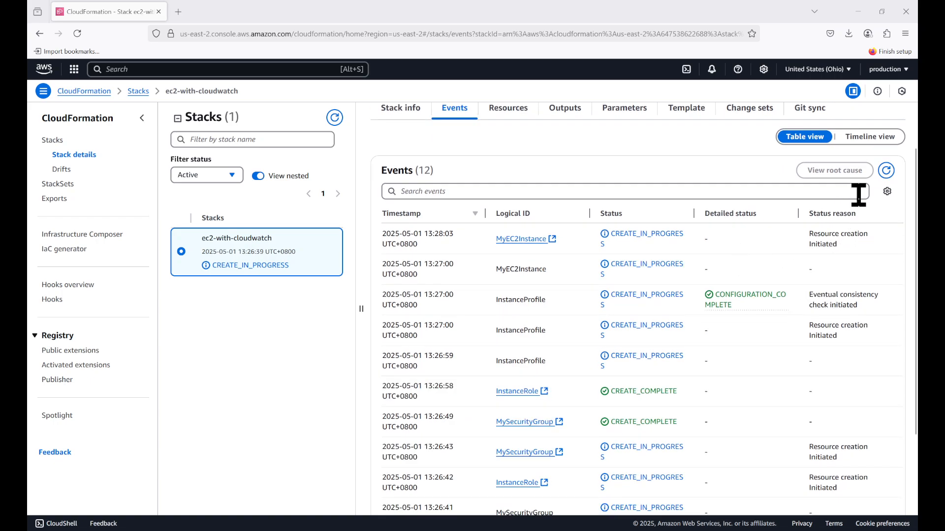
pyautogui.click(887, 170)
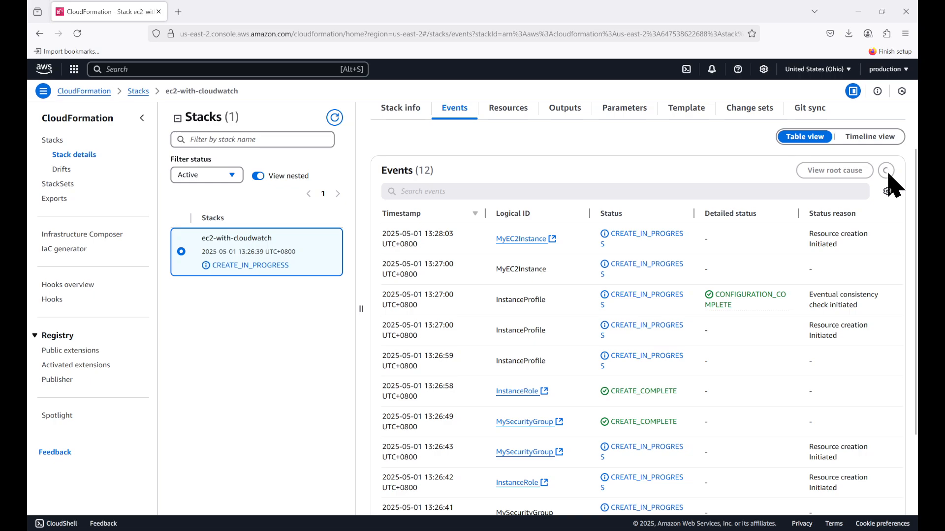
pyautogui.scroll(2, 819, 290)
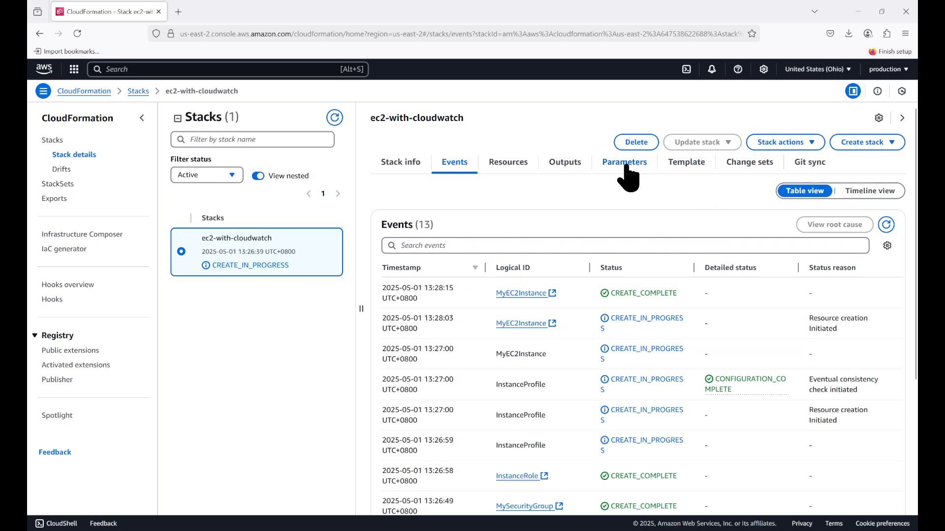
pyautogui.click(334, 118)
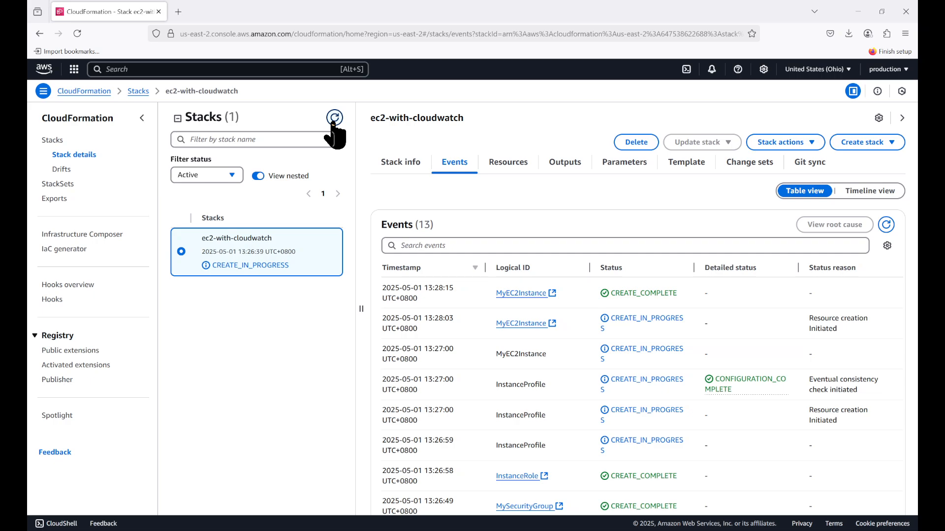
pyautogui.click(887, 225)
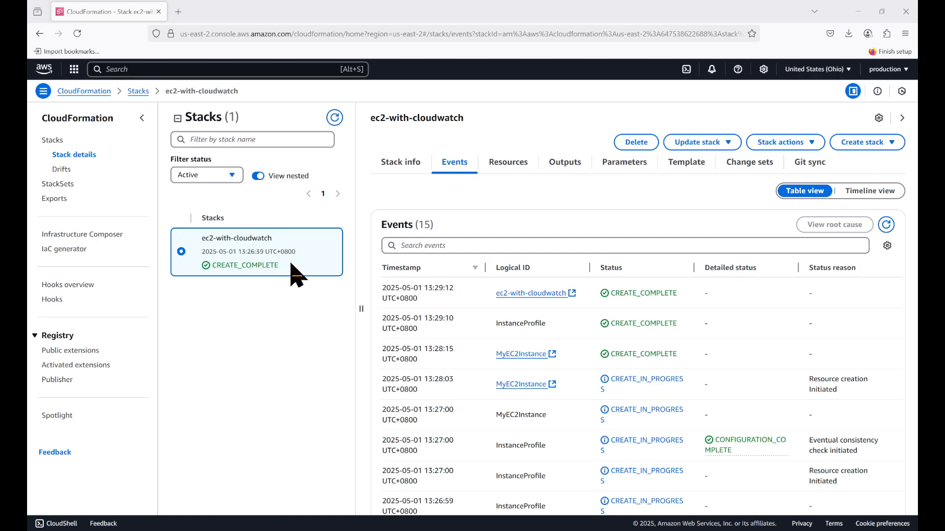
pyautogui.click(336, 123)
# Return to the AWS console home, search for ec2, and open the list of all instances from the EC2 dashboard
pyautogui.click(50, 73)
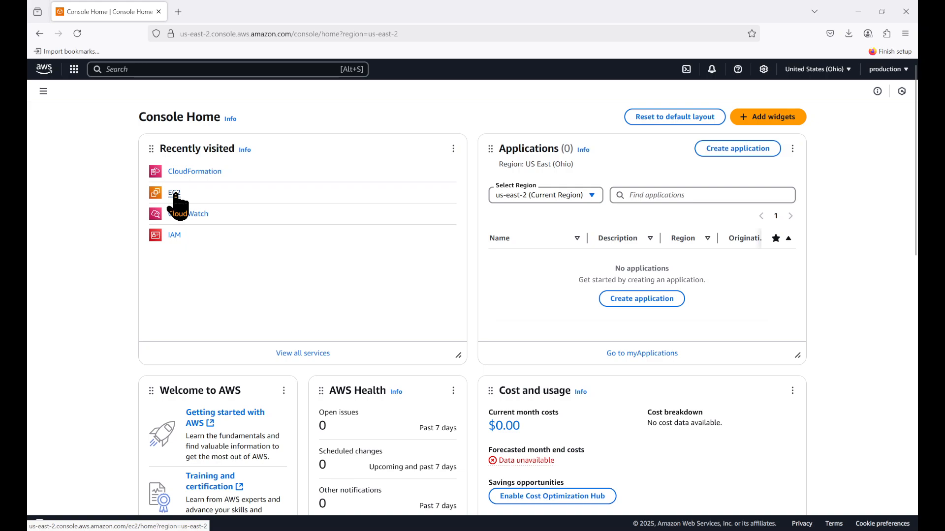
pyautogui.click(167, 69)
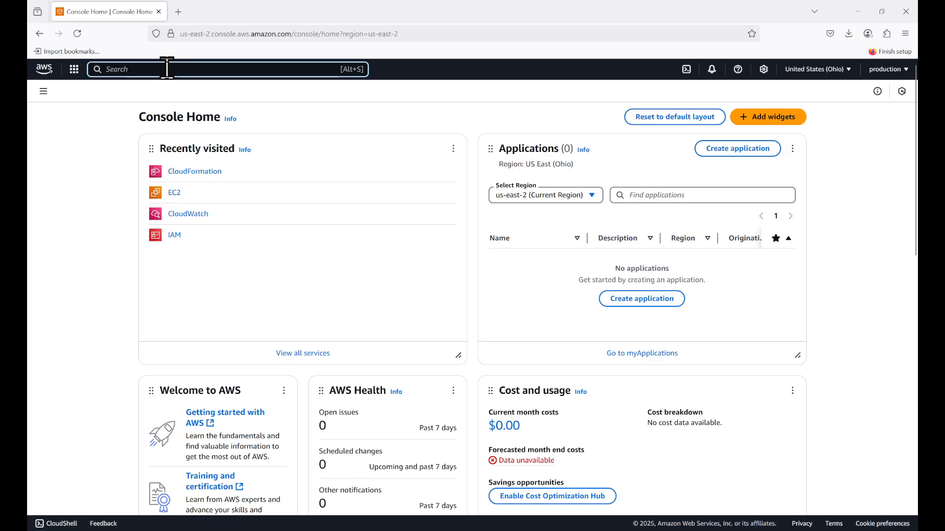
pyautogui.write('ec2')
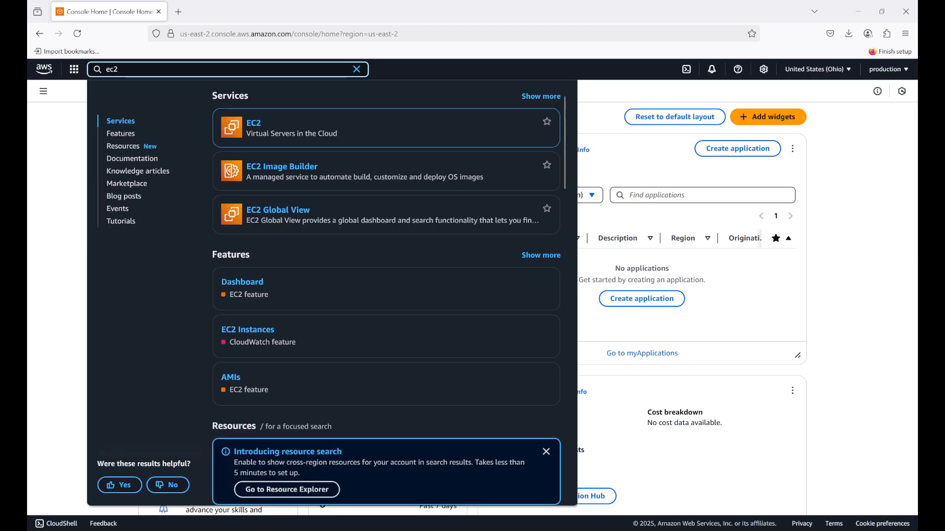
pyautogui.click(254, 126)
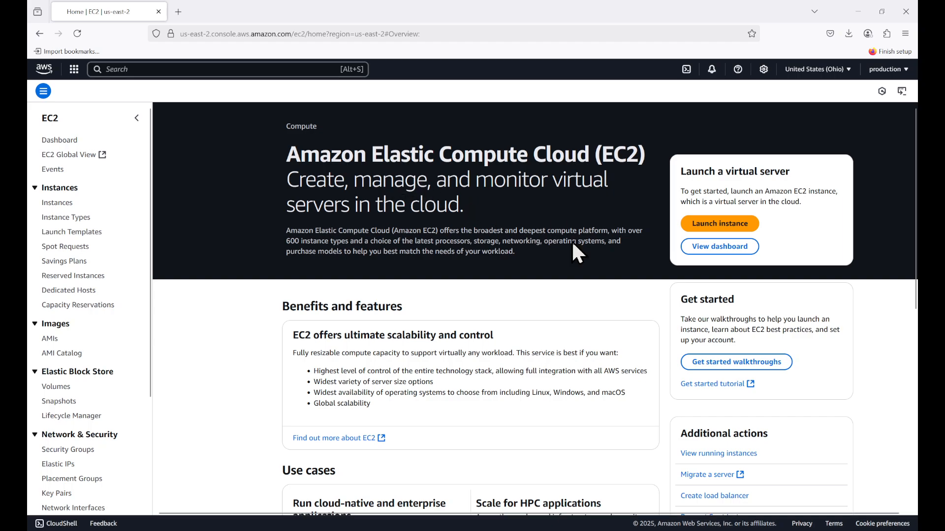
pyautogui.click(704, 247)
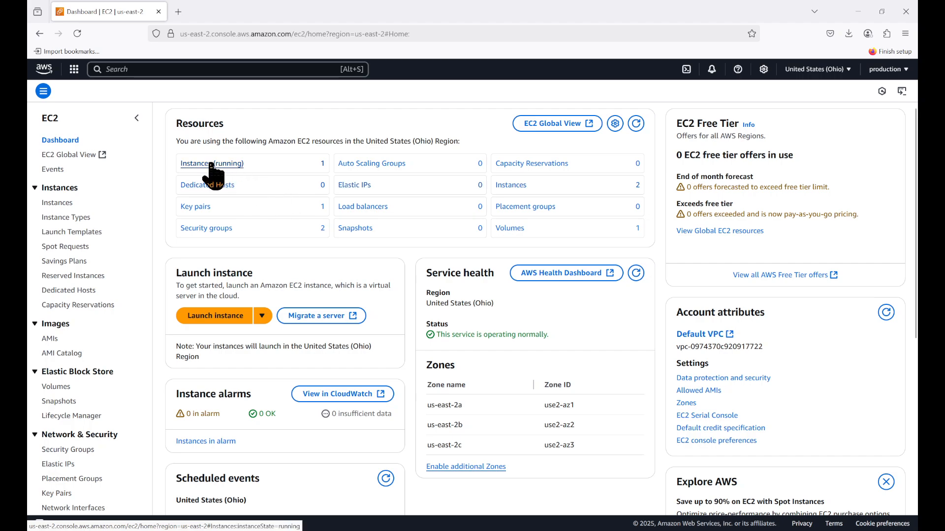
pyautogui.click(512, 190)
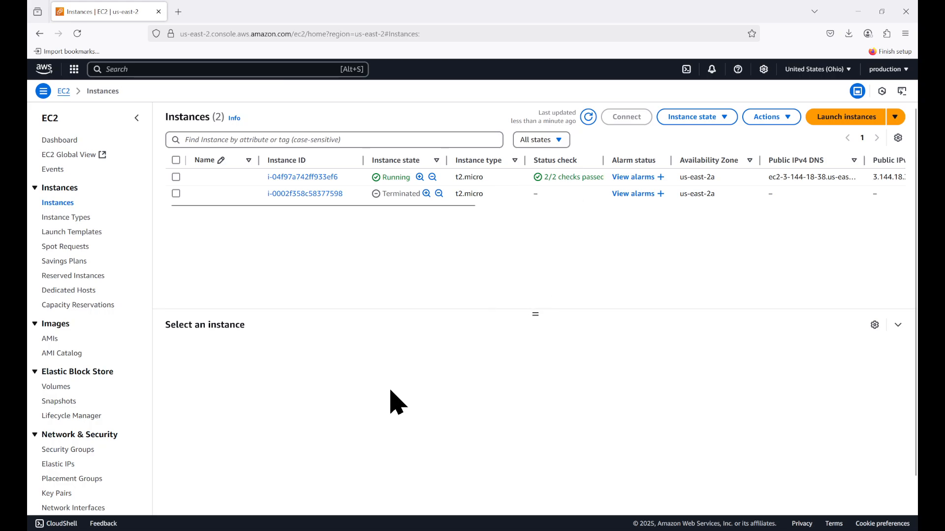
# Search Windows for "power" and run Windows PowerShell as administrator
pyautogui.press('super+s')
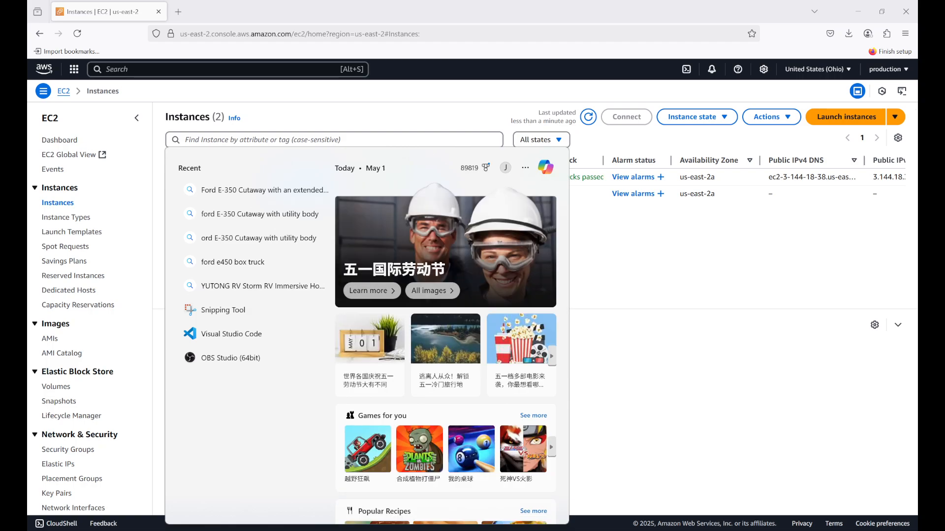
pyautogui.write('power')
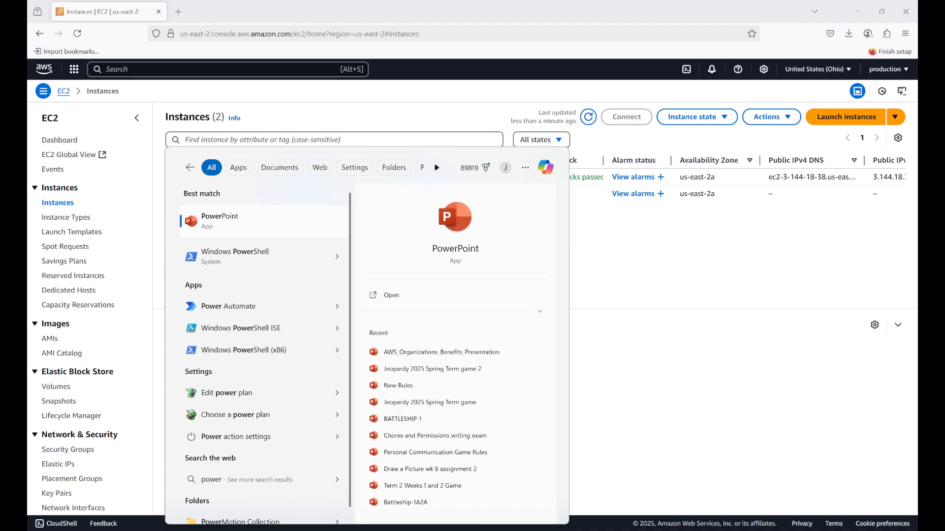
pyautogui.rightClick(254, 246)
pyautogui.click(300, 259)
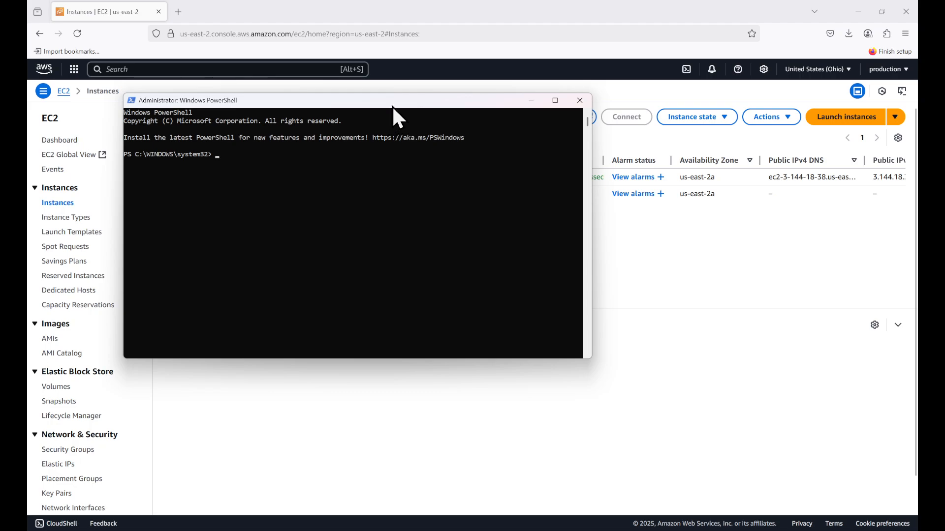
# Move the PowerShell window aside and minimize it, then search the AWS console for cloudwatch and open the CloudWatch service
pyautogui.moveTo(393, 106); pyautogui.dragTo(545, 217)
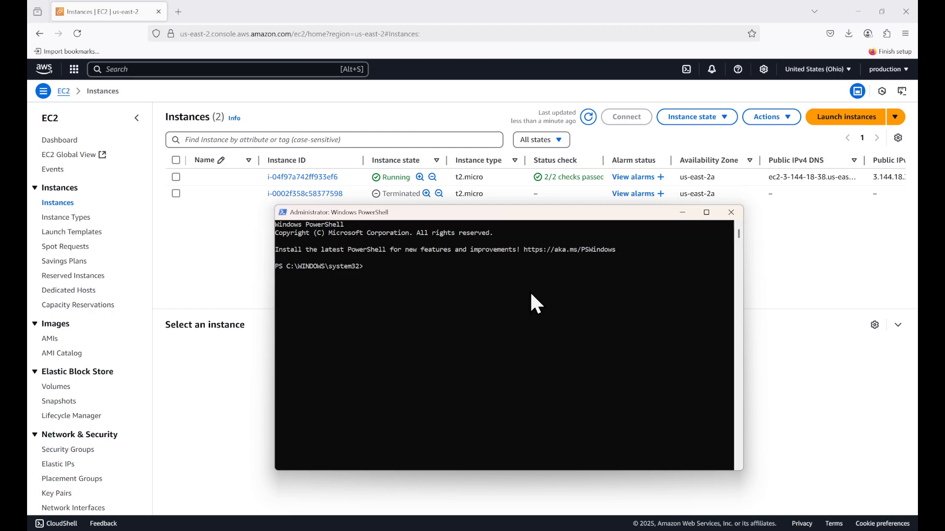
pyautogui.click(684, 213)
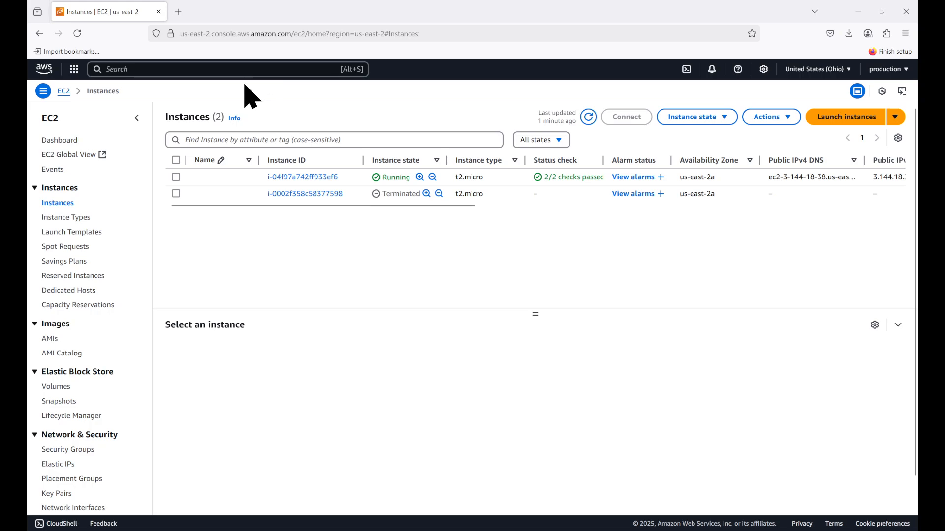
pyautogui.click(230, 70)
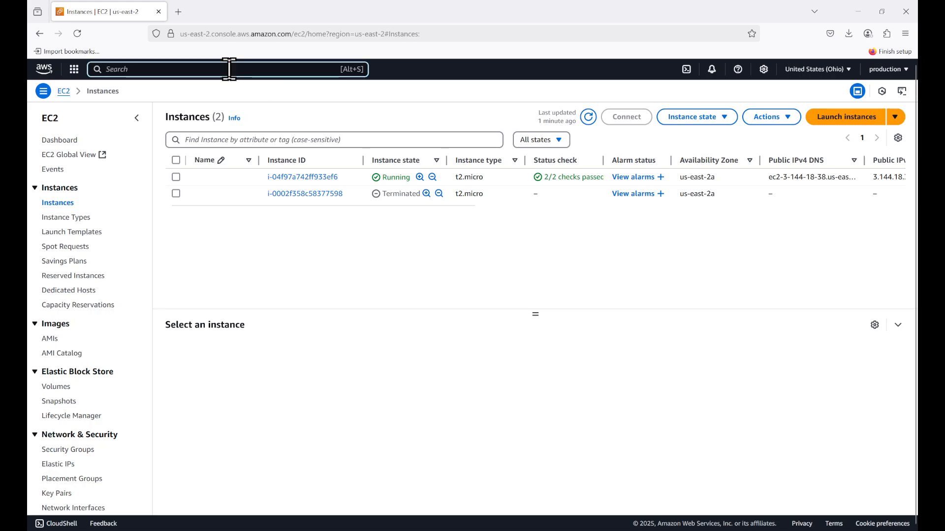
pyautogui.write('clo')
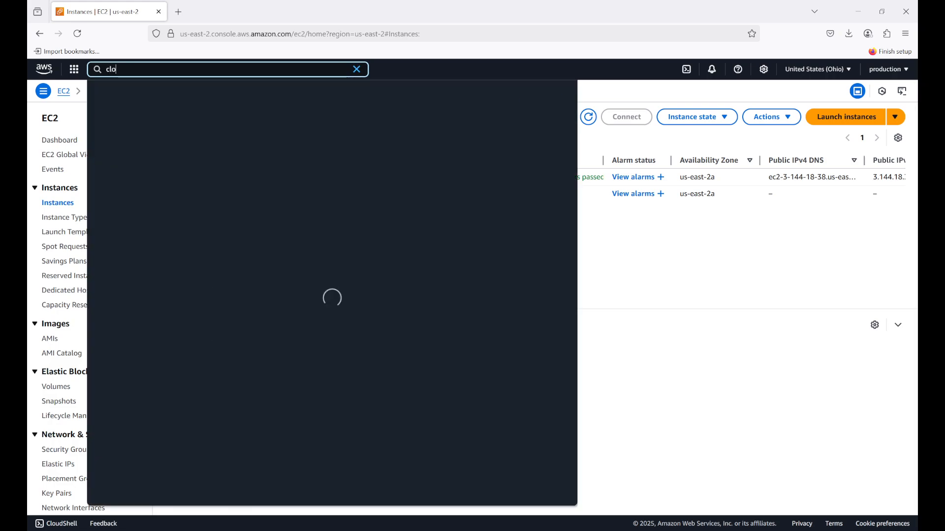
pyautogui.write('udwatch')
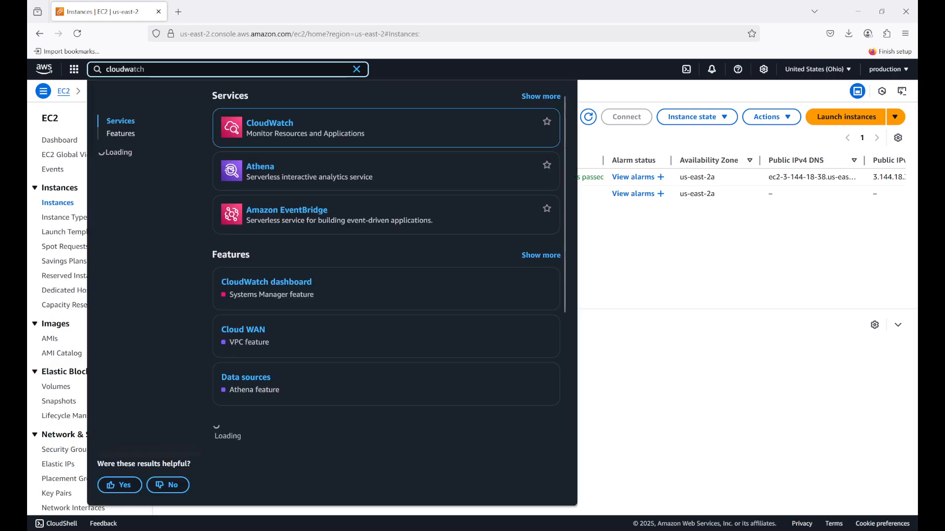
pyautogui.click(270, 129)
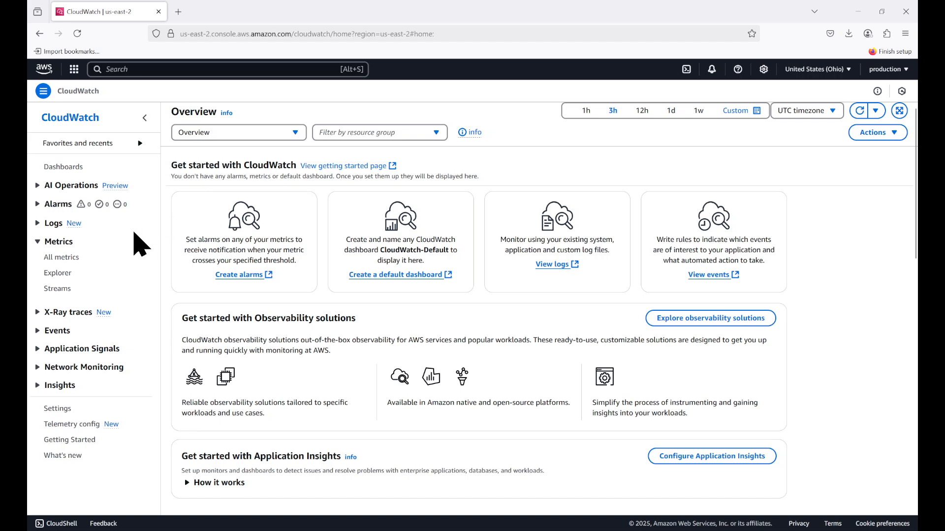
# Open the automatic EC2 dashboard from all CloudWatch metrics and review its CPU, disk, network and status check graphs
pyautogui.click(60, 243)
pyautogui.click(60, 243)
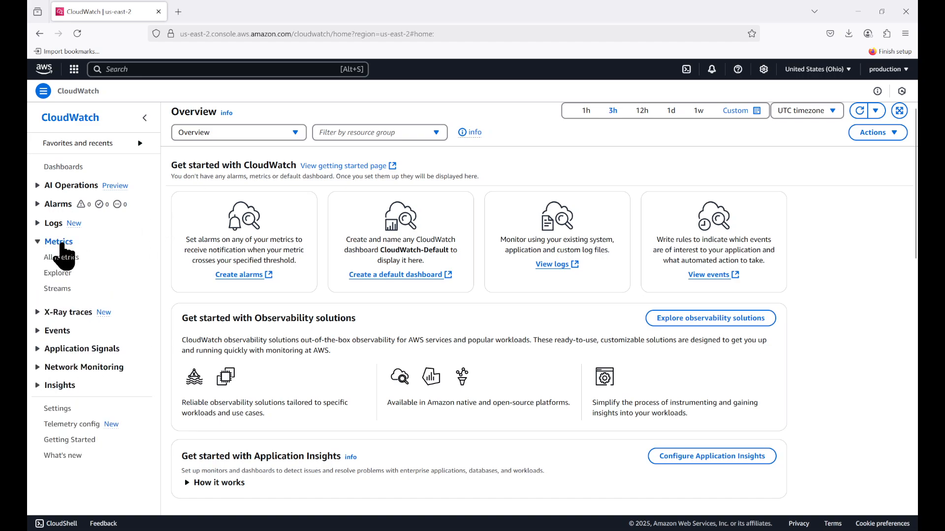
pyautogui.click(62, 258)
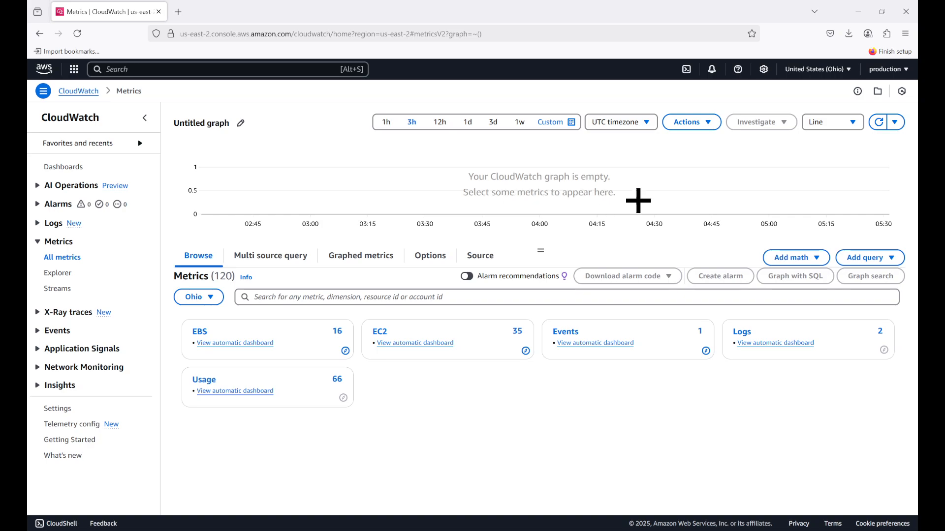
pyautogui.click(412, 343)
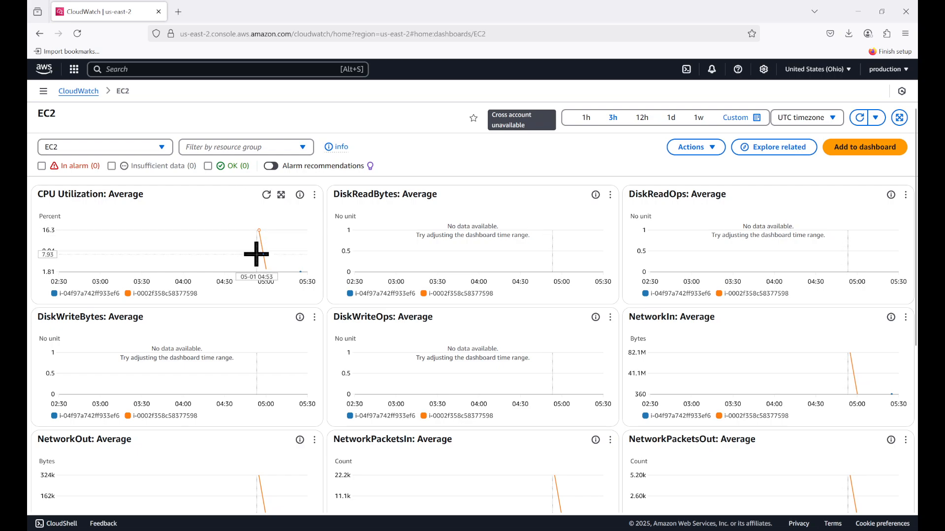
pyautogui.scroll(-2, 261, 248)
pyautogui.moveTo(261, 188)
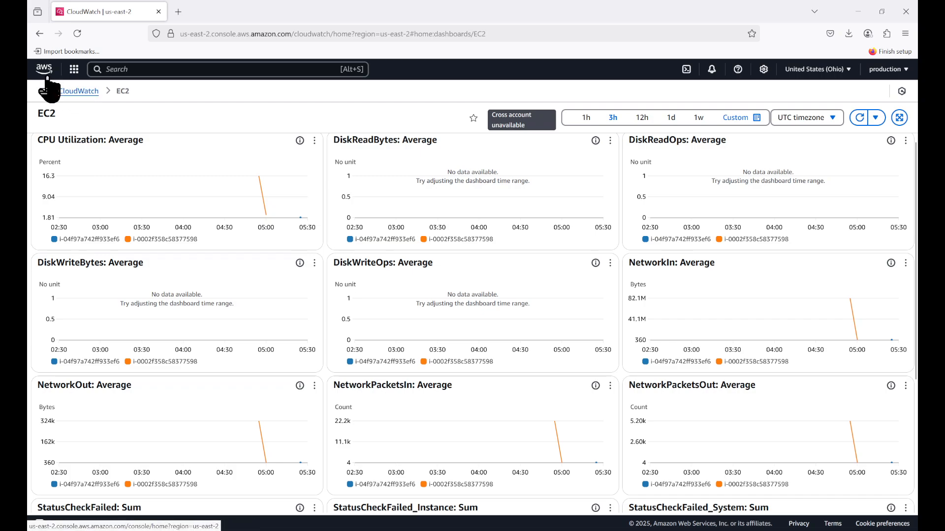
pyautogui.scroll(-5, 272, 216)
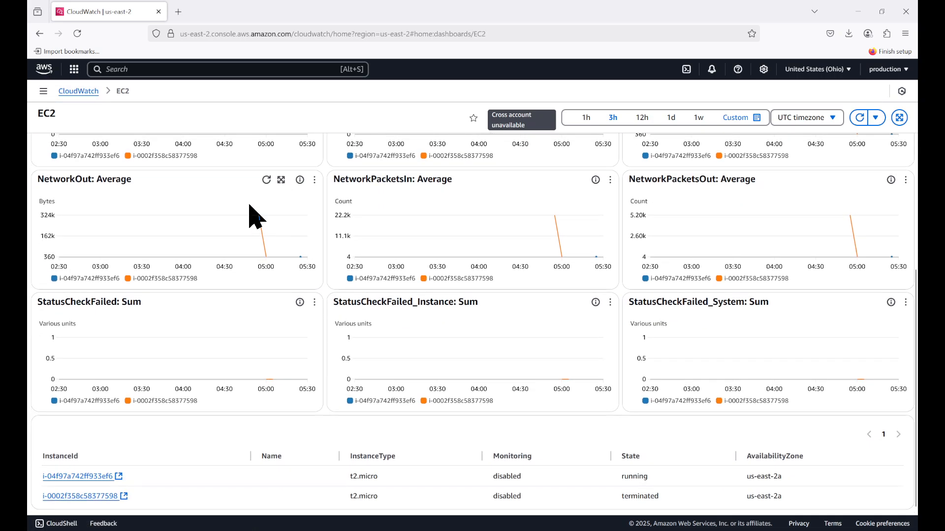
# Return to the AWS console home, open CloudFormation, delete the ec2-with-cloudwatch stack, and refresh the stack list
pyautogui.click(44, 70)
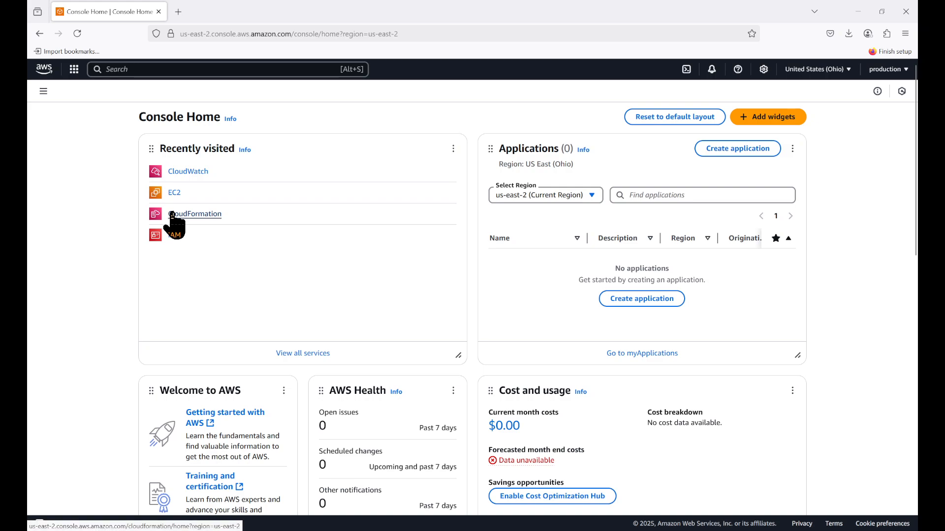
pyautogui.click(172, 215)
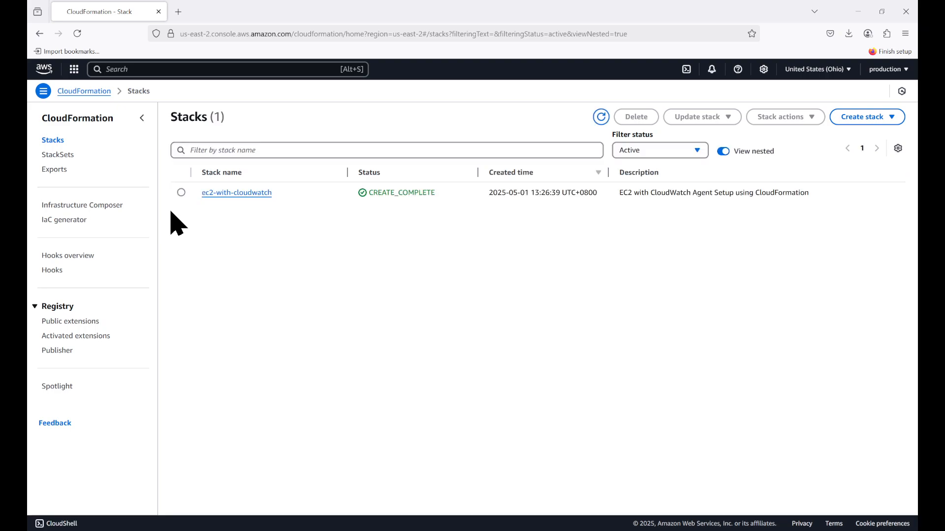
pyautogui.click(182, 194)
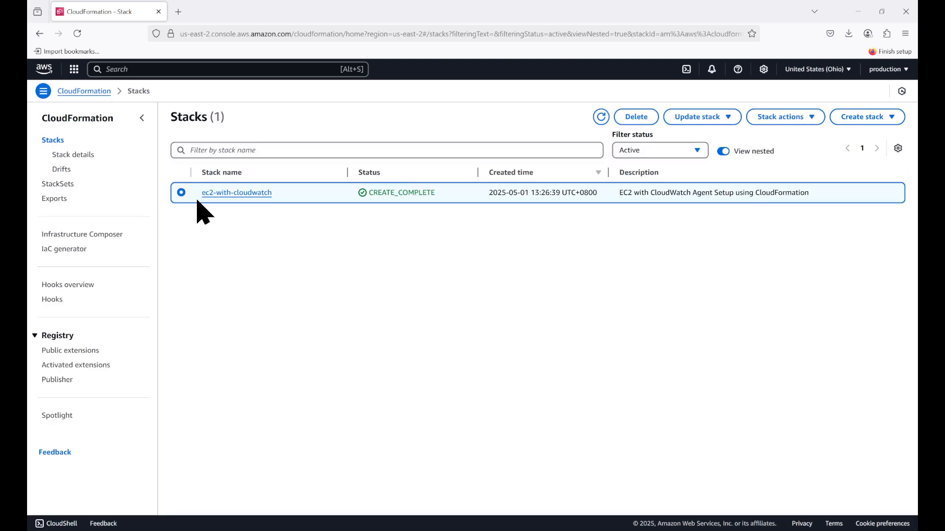
pyautogui.click(637, 118)
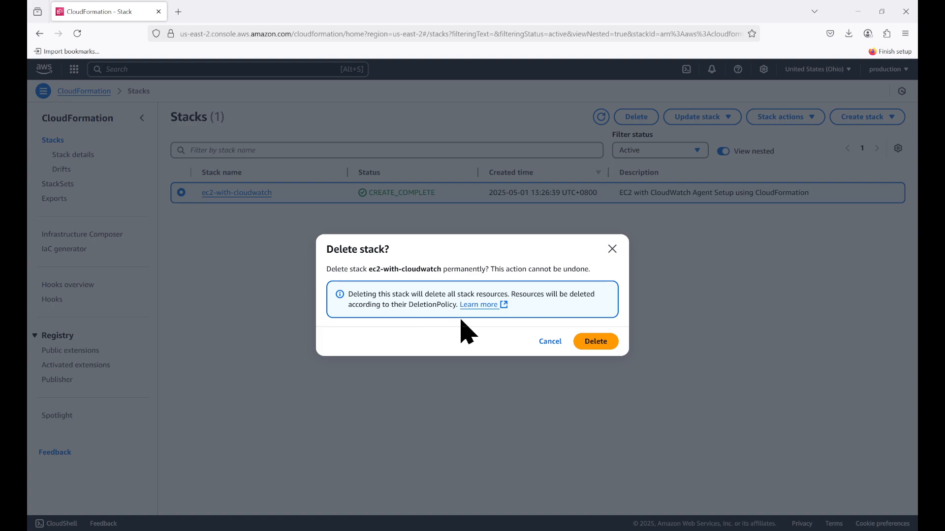
pyautogui.click(591, 341)
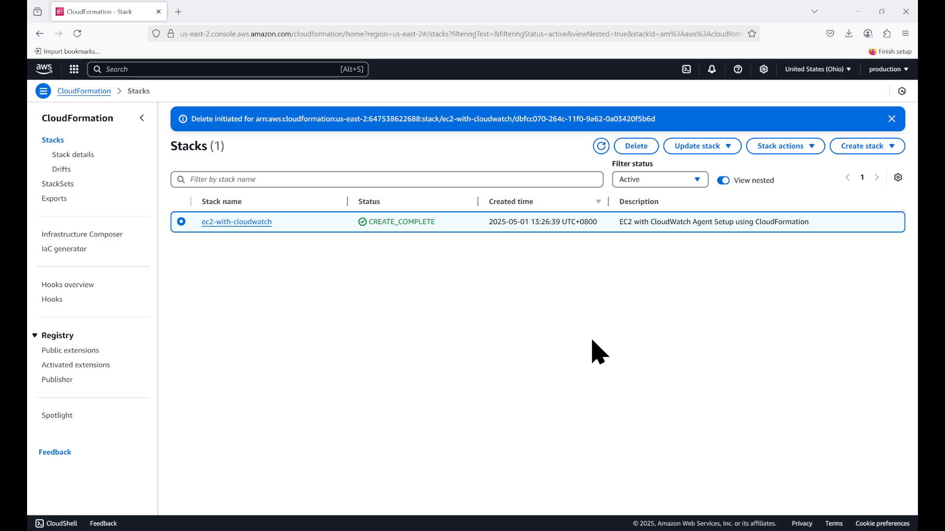
pyautogui.click(603, 147)
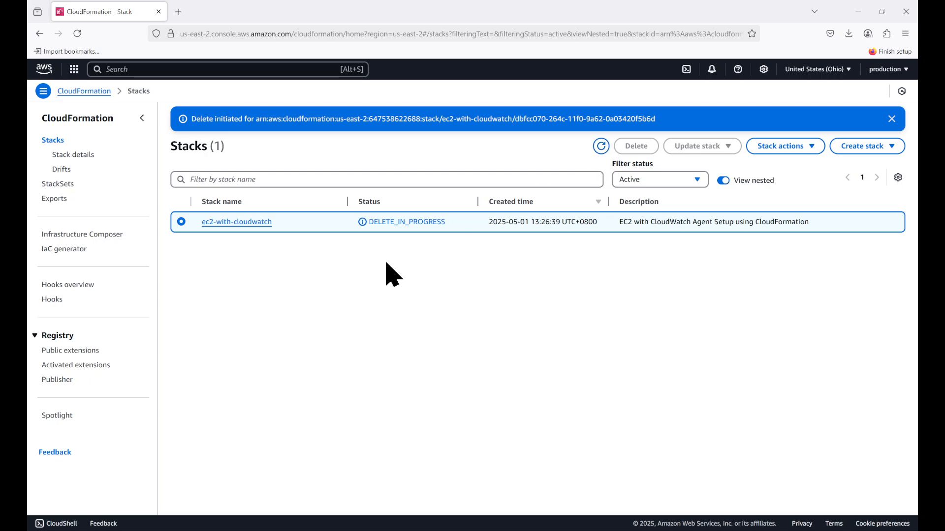